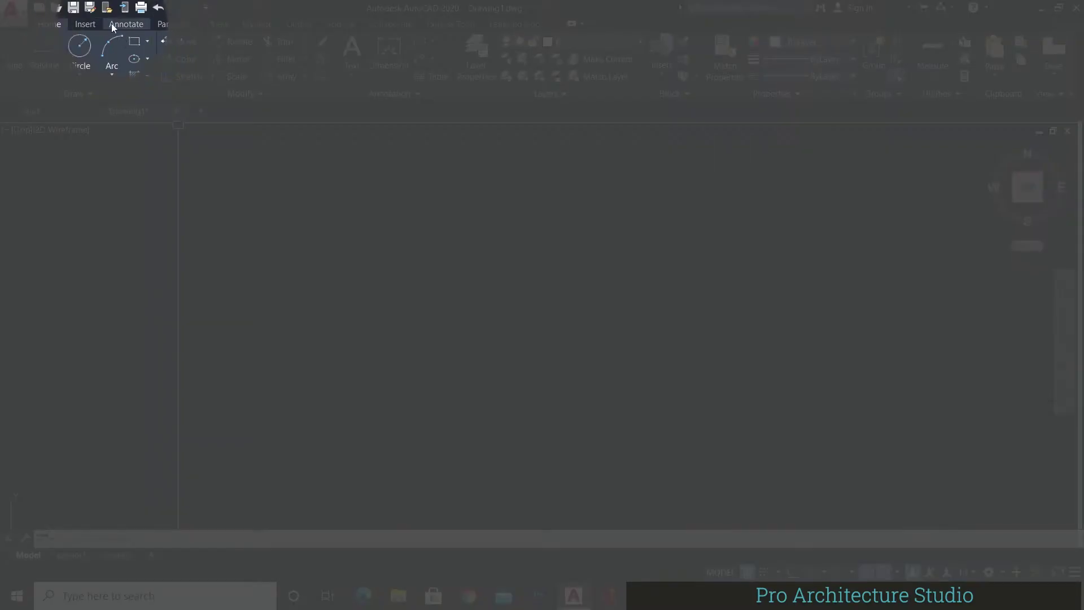
- Switch the ribbon to the Annotate tab to show the text and dimension tools
click(127, 22)
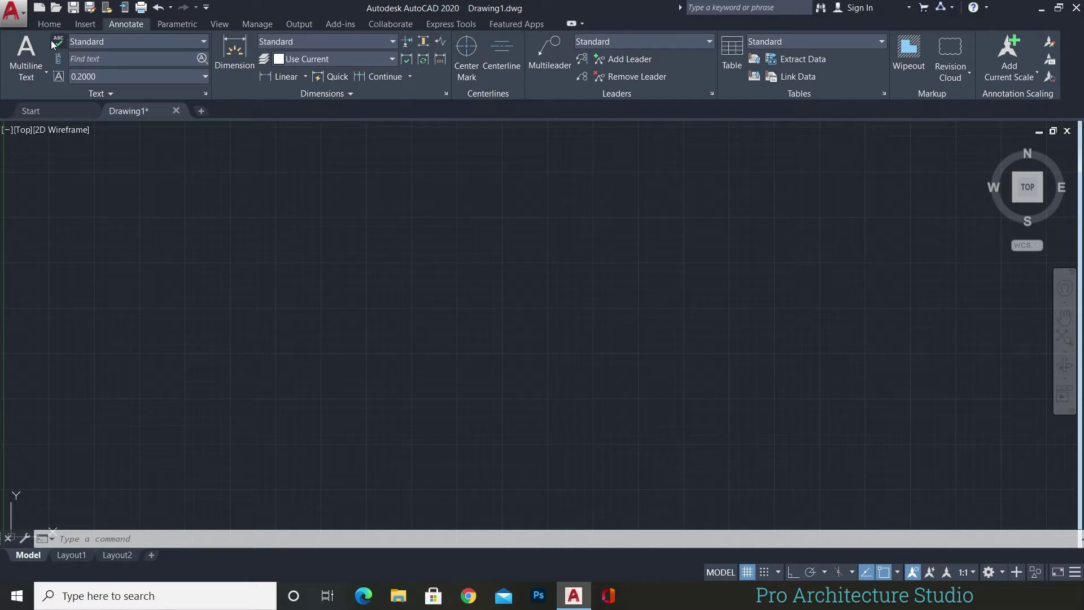
click(202, 43)
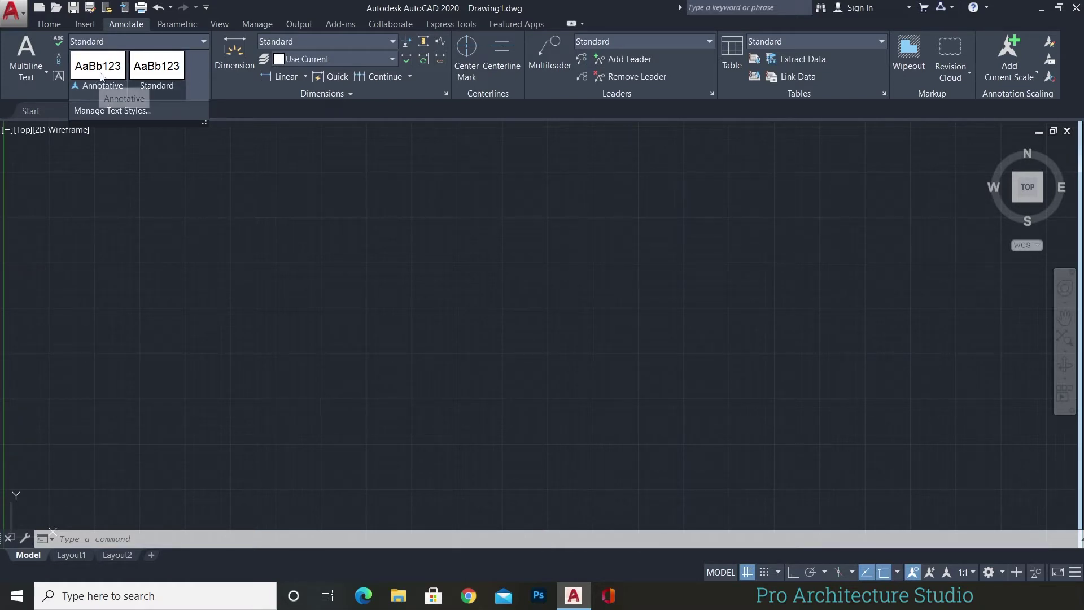
click(205, 42)
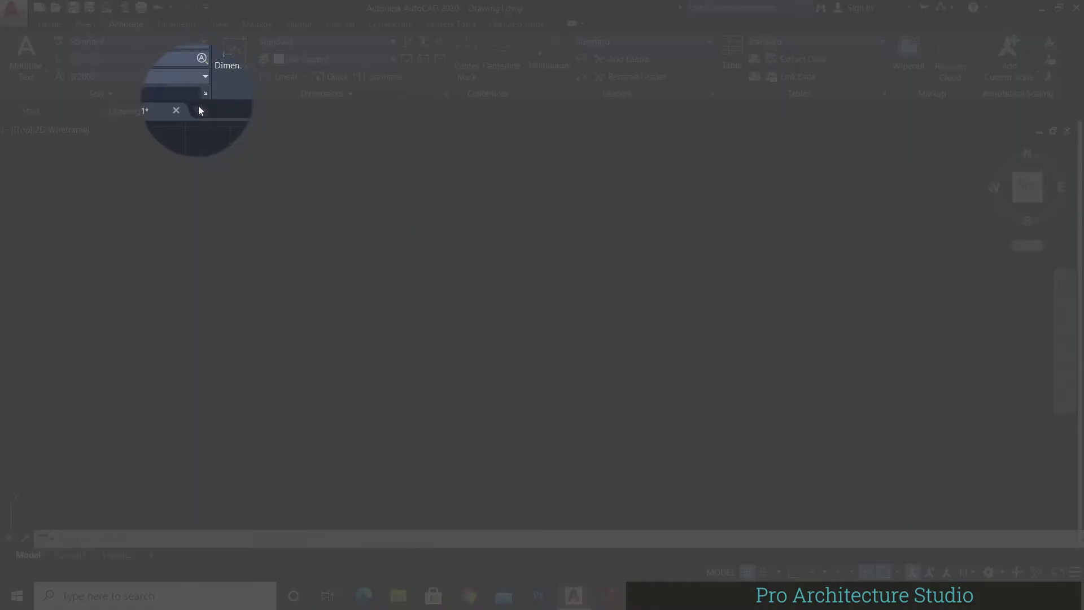
click(205, 95)
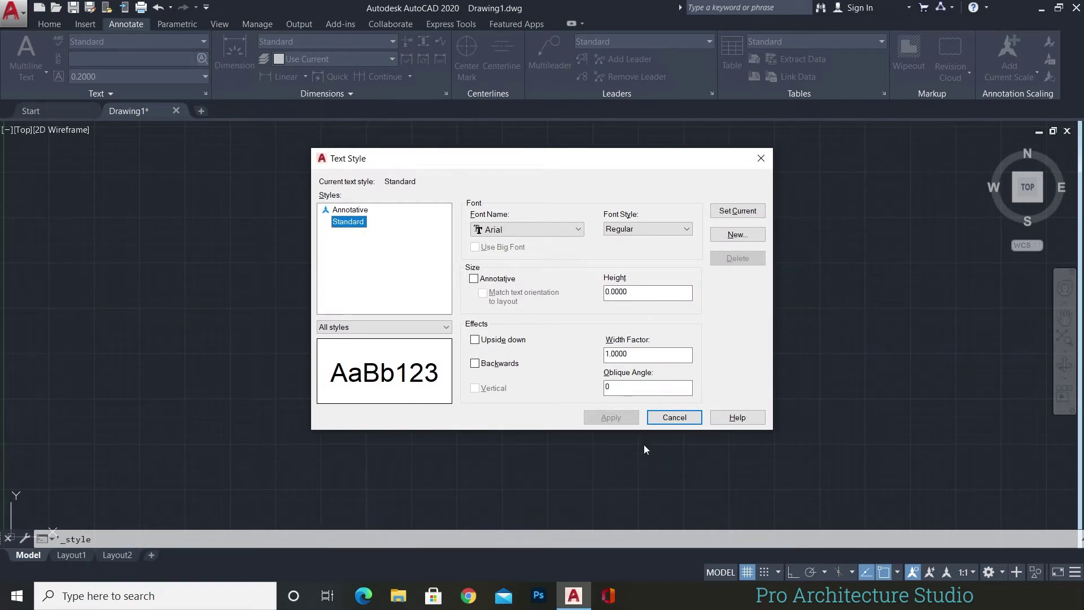
click(761, 159)
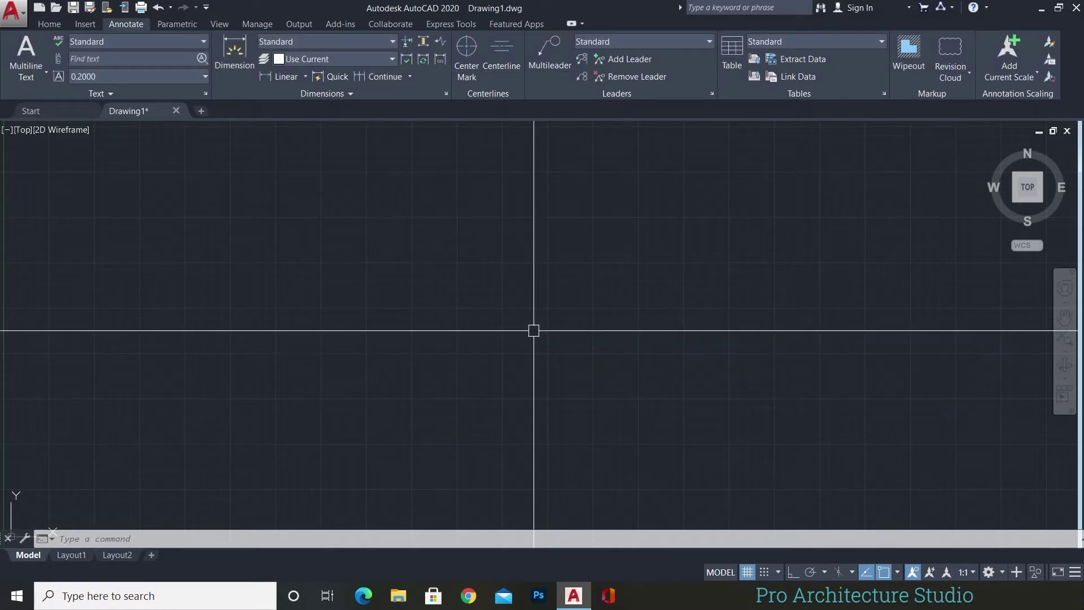
click(205, 538)
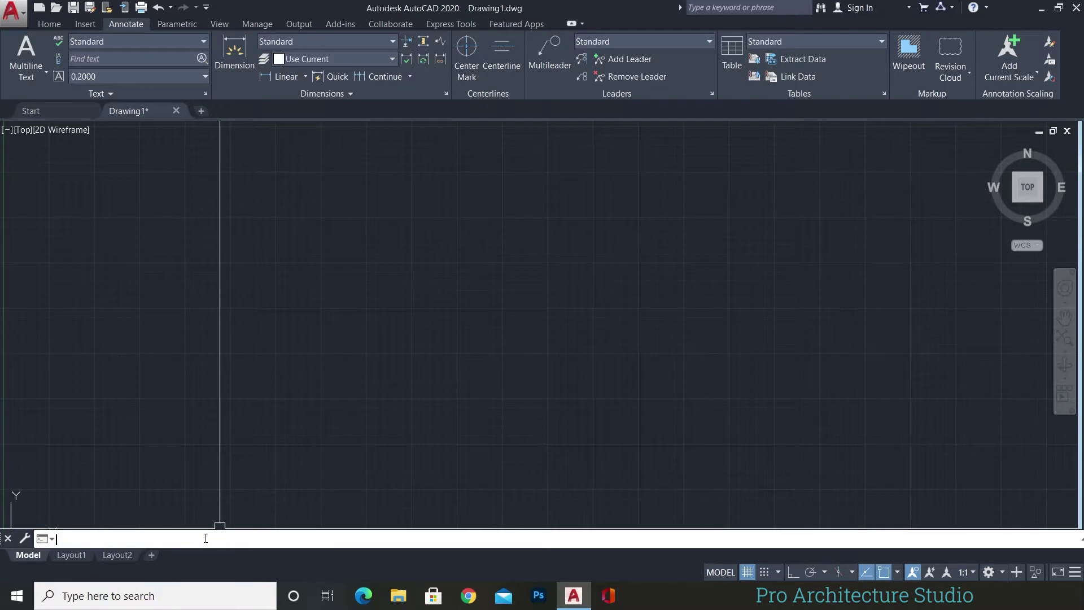
text(style)
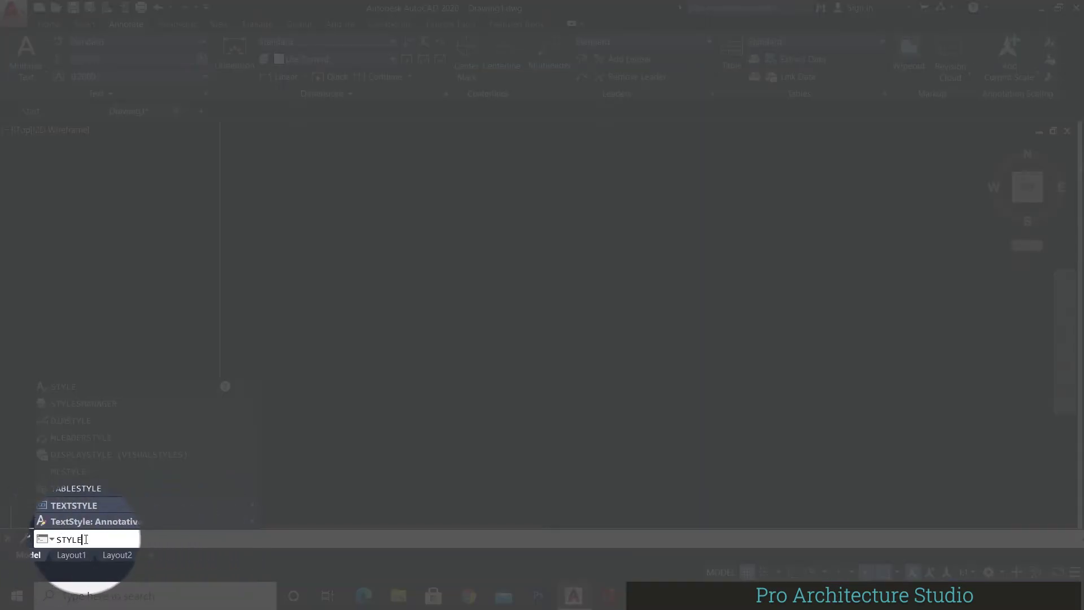
key(Return)
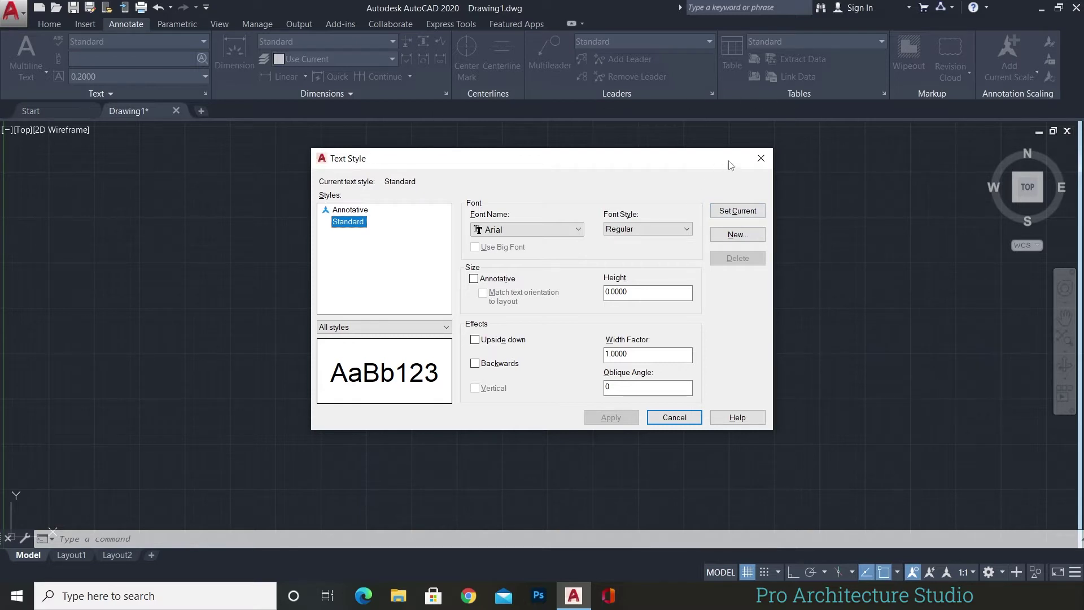
click(762, 158)
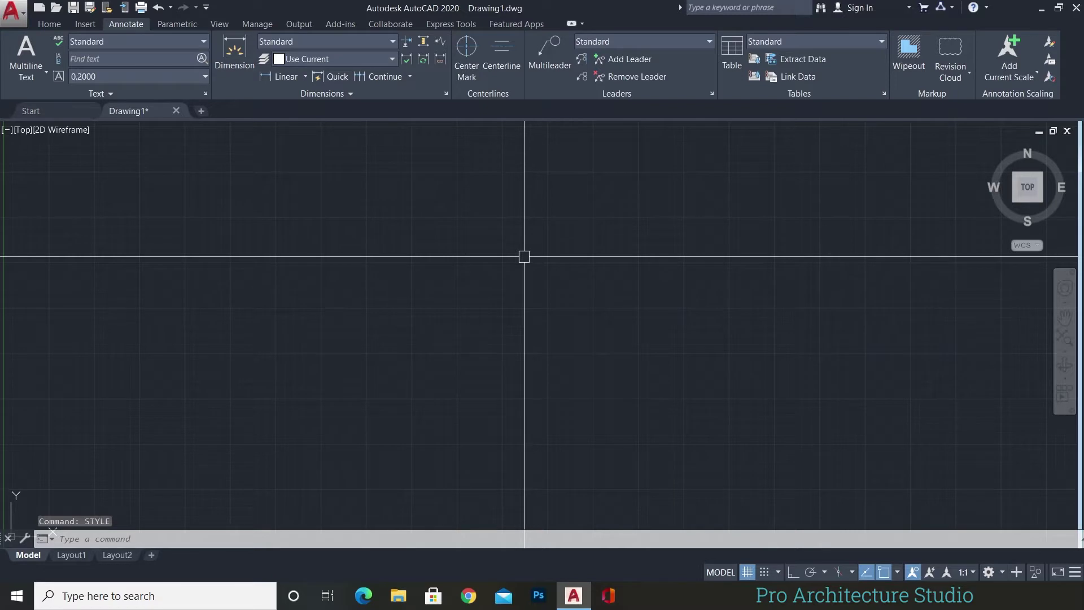
text(D)
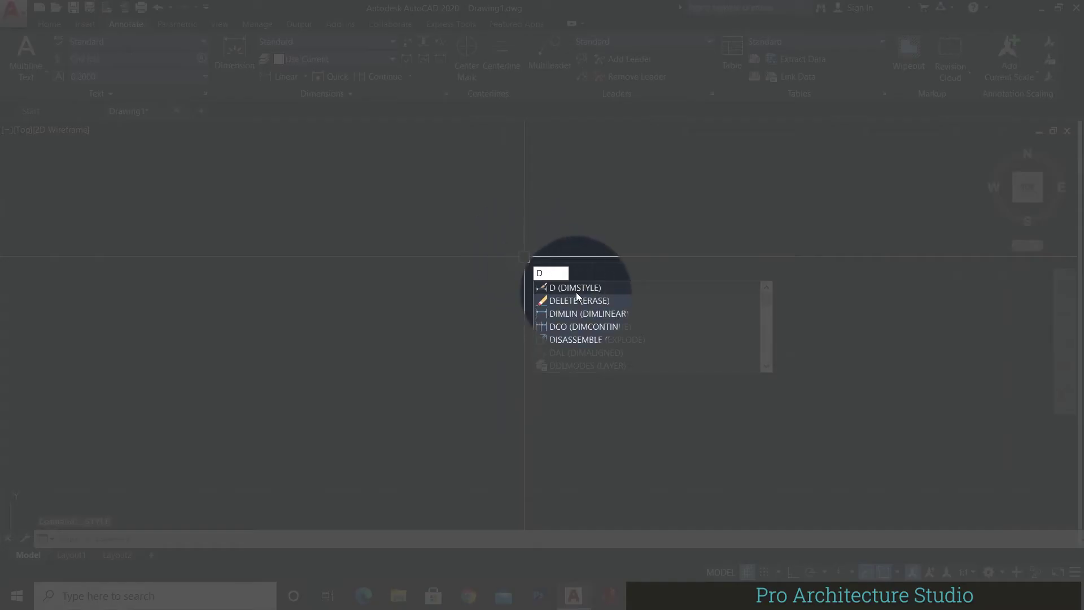
click(576, 292)
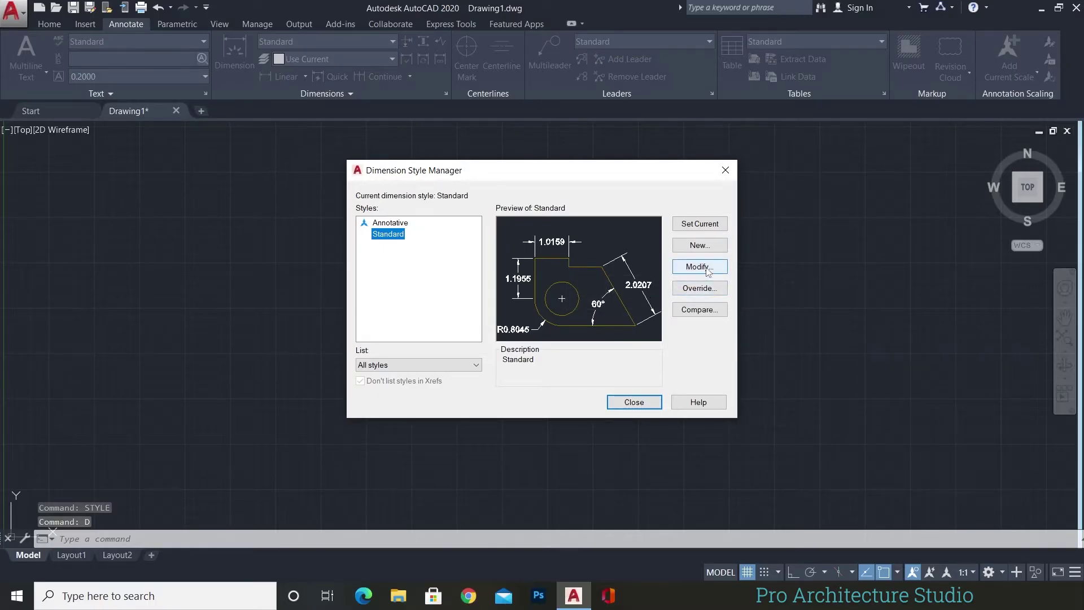
click(700, 266)
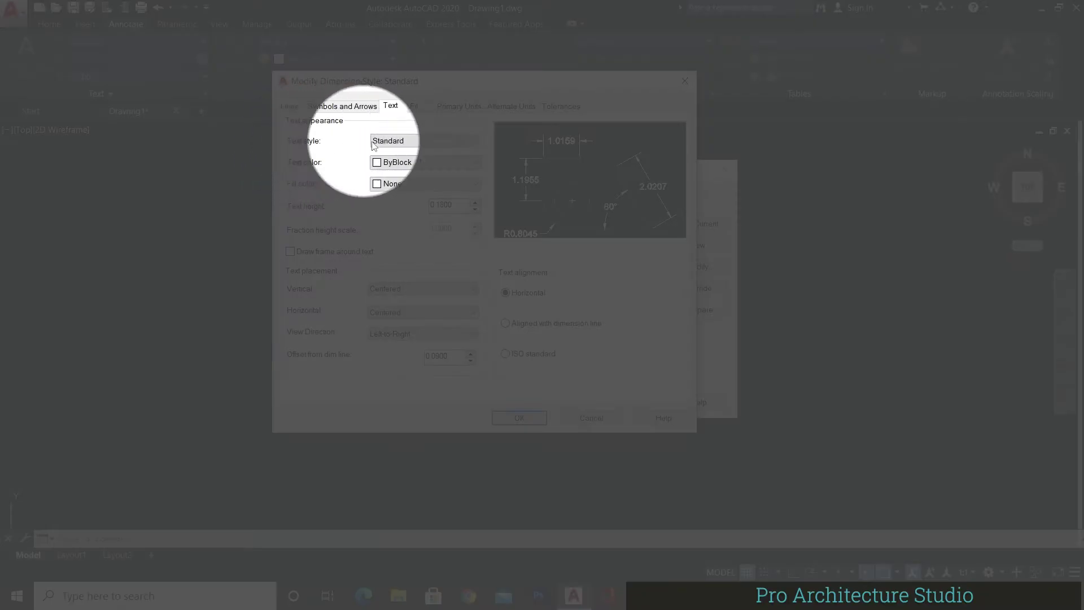
click(473, 141)
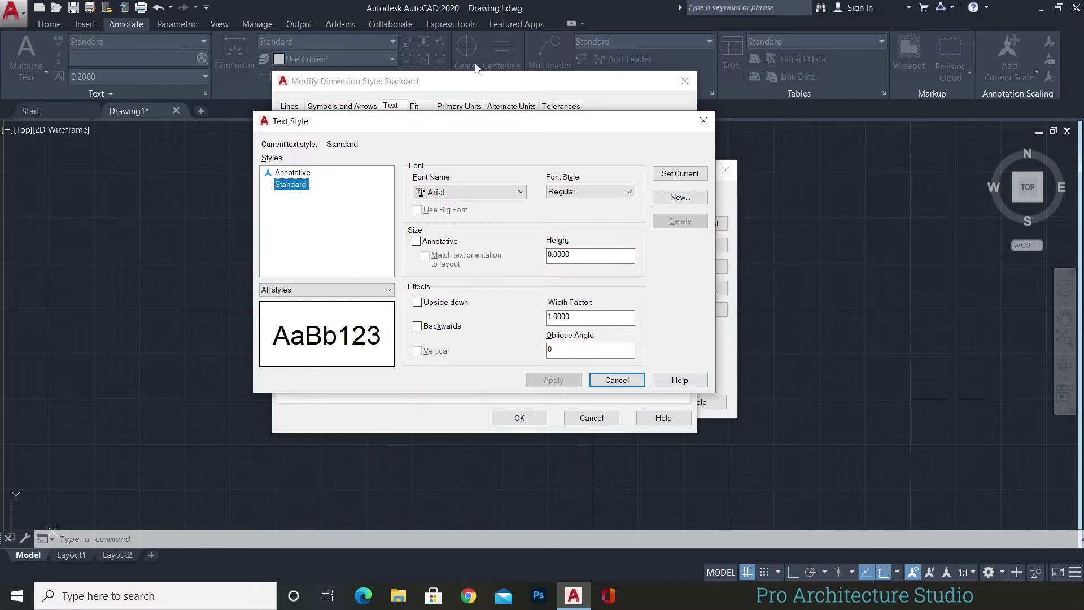
click(704, 116)
click(685, 81)
click(736, 170)
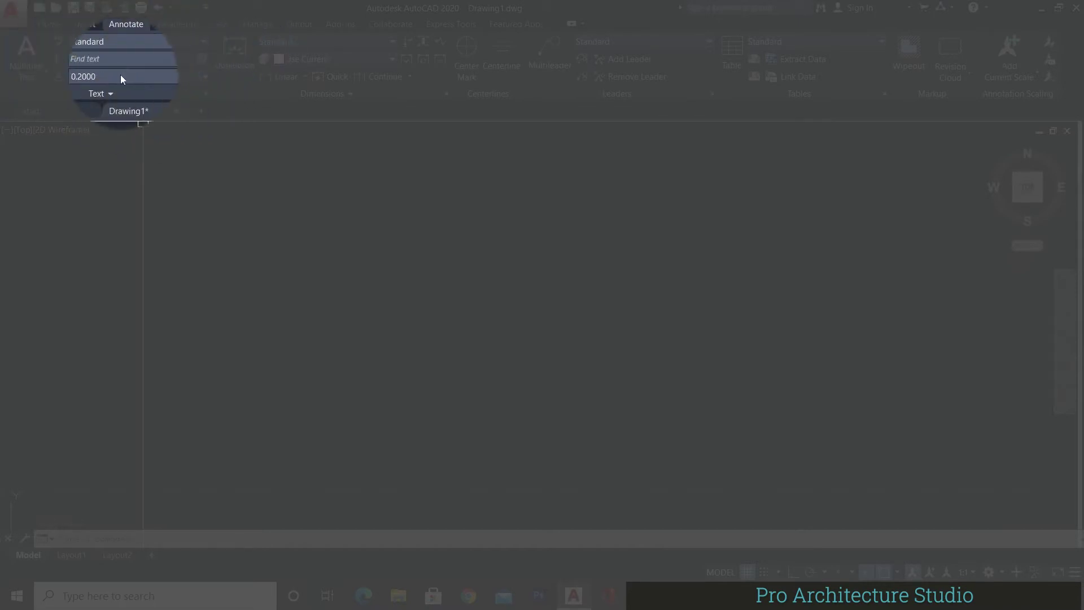
- Open the Text Style dialog from the Text panel and begin a new style
click(207, 95)
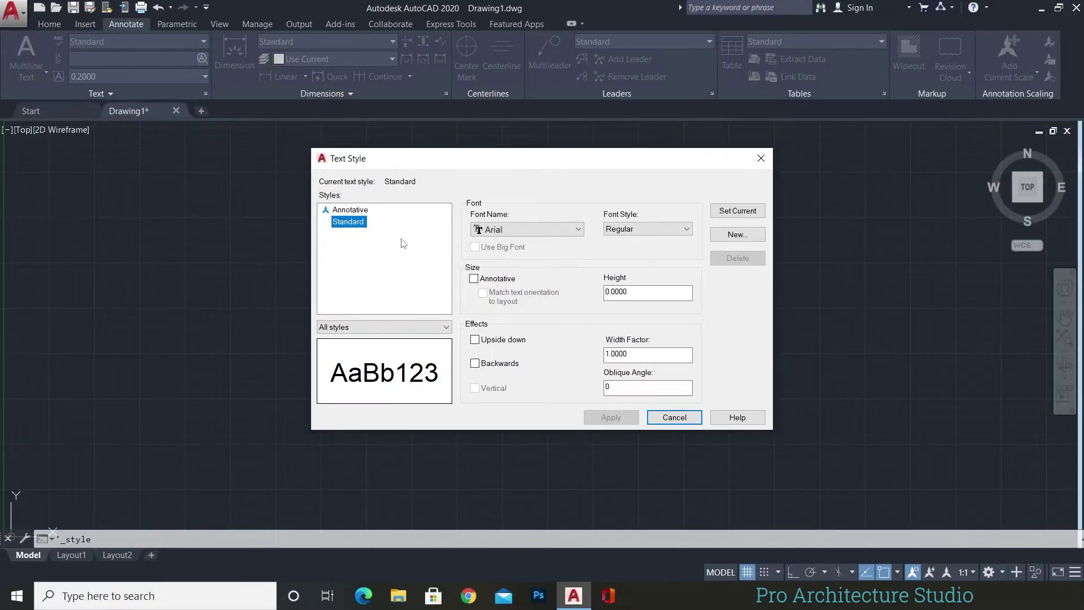
click(380, 251)
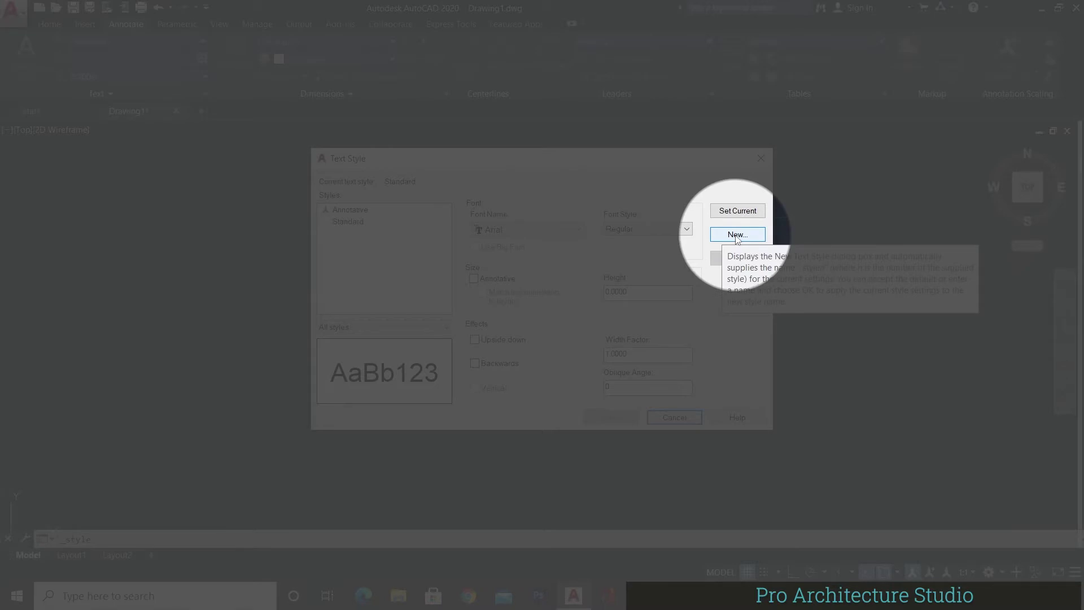
- Create a text style named 'new text style' in place of the default style1
click(737, 235)
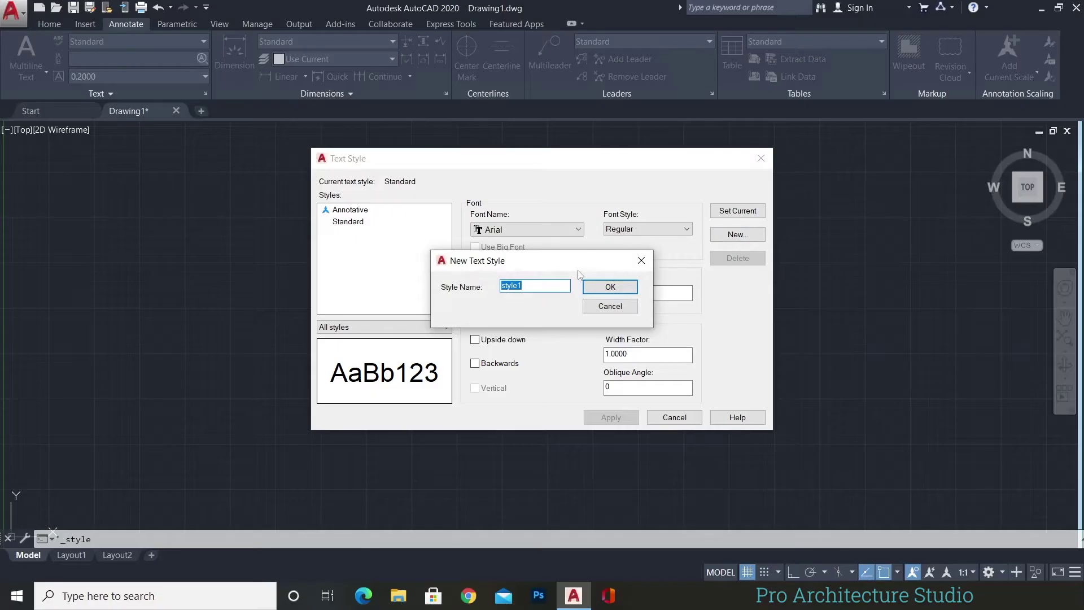
click(511, 286)
drag(523, 286, 487, 289)
text(new )
text(text st)
text(yle)
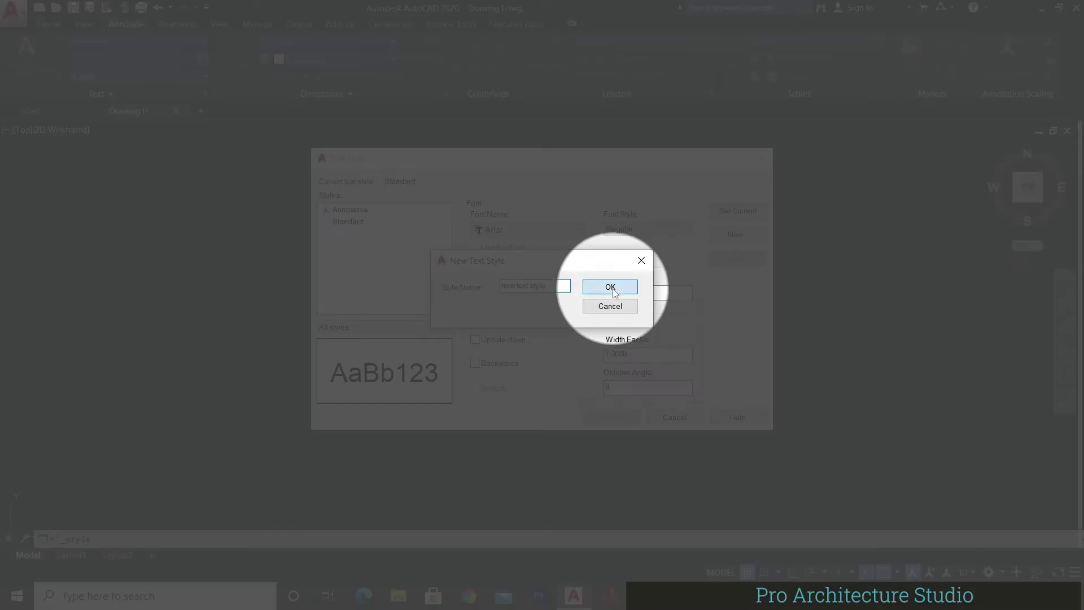
click(613, 289)
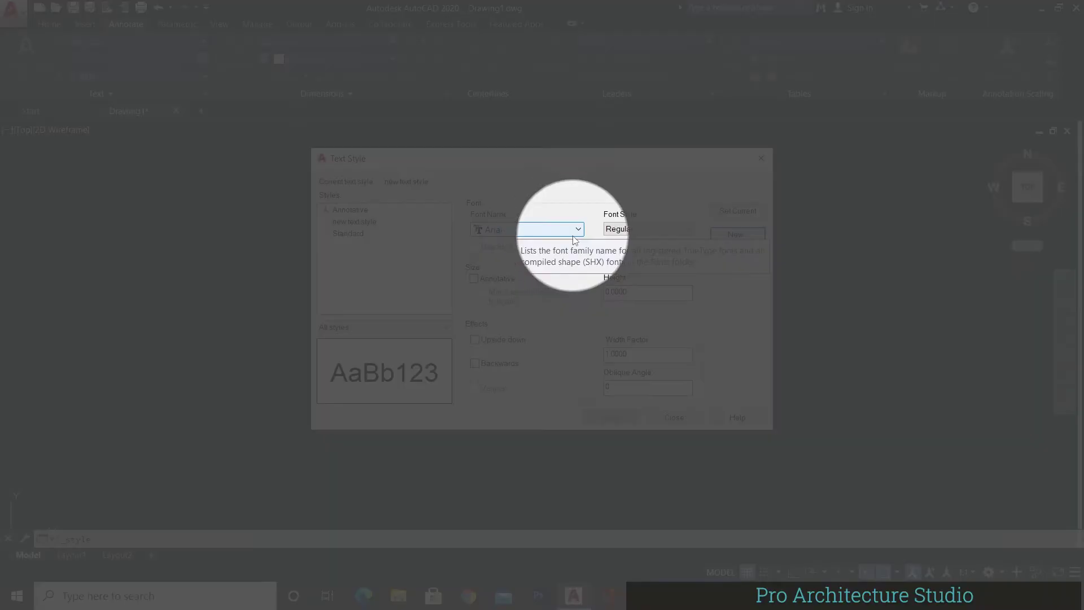
- Choose Cambria as the font of 'new text style'
click(572, 234)
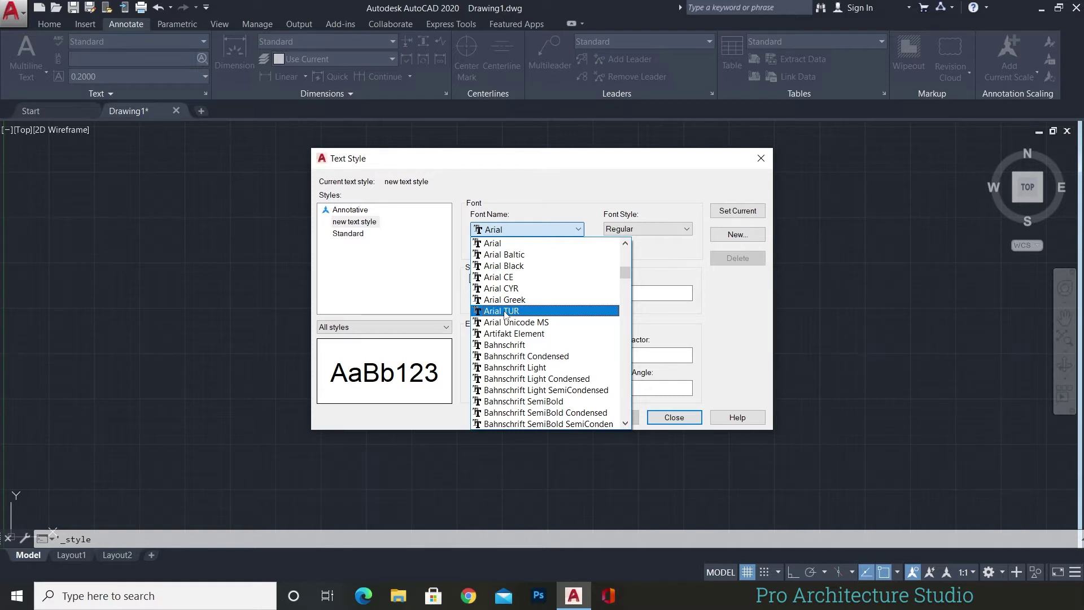
key(c)
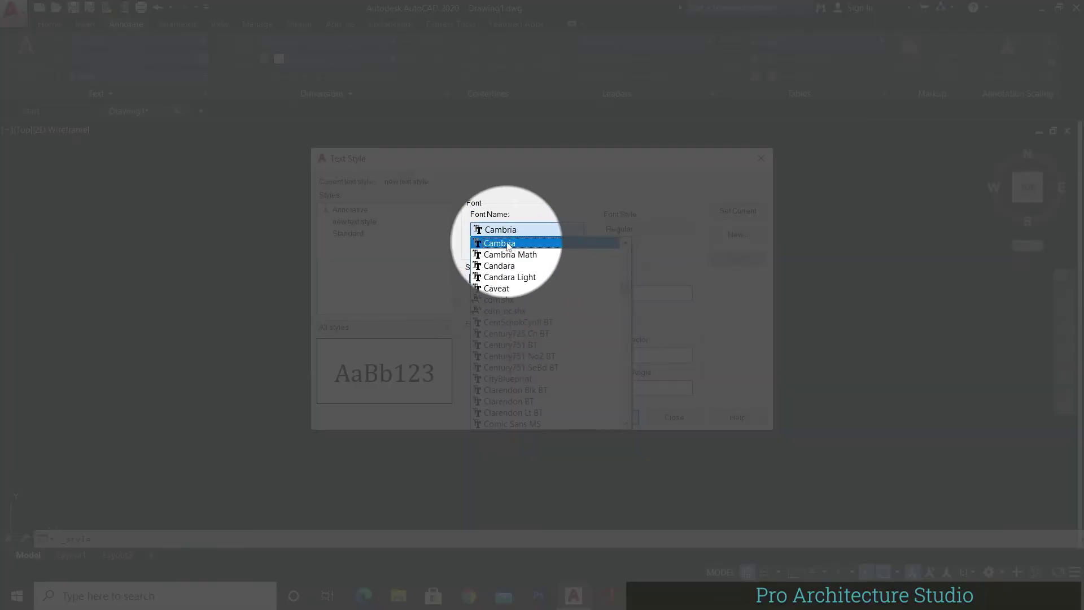
click(514, 245)
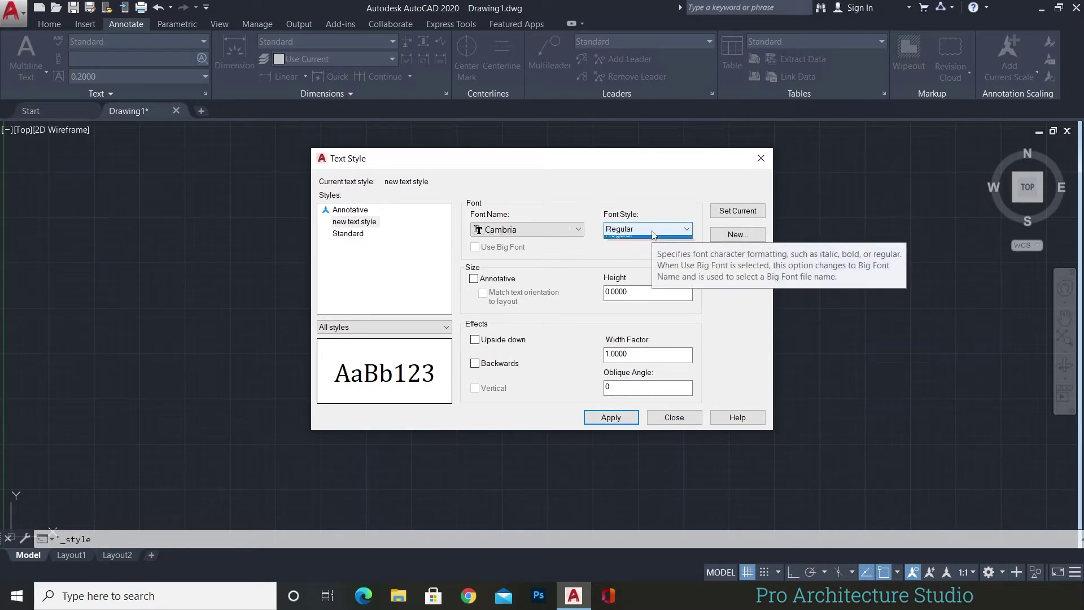
- Set the Cambria font style to Bold, after trying Bold Italic, Italic and Regular
click(654, 236)
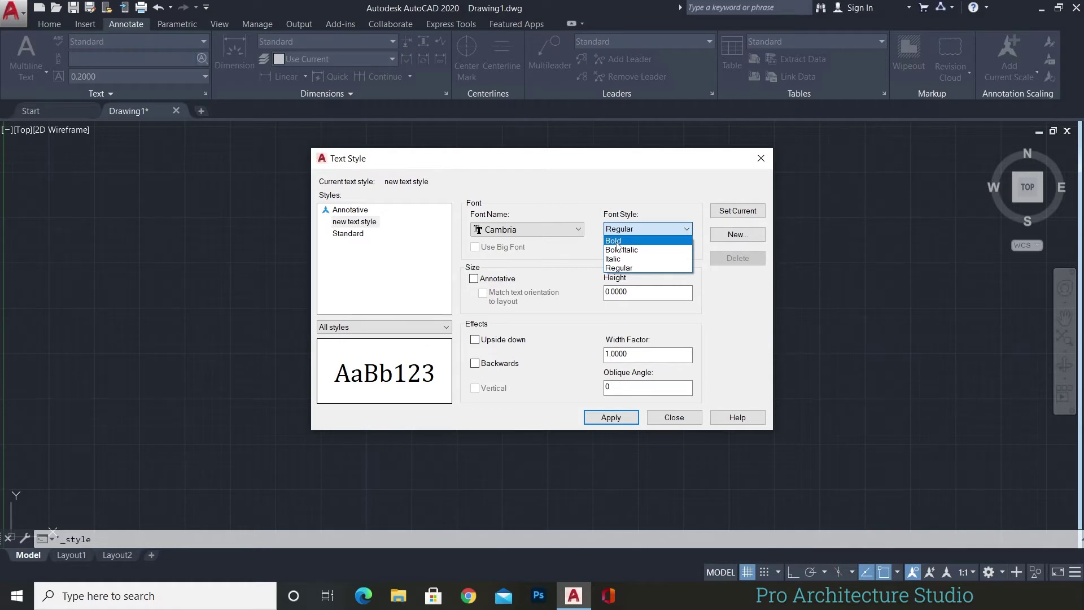
click(617, 243)
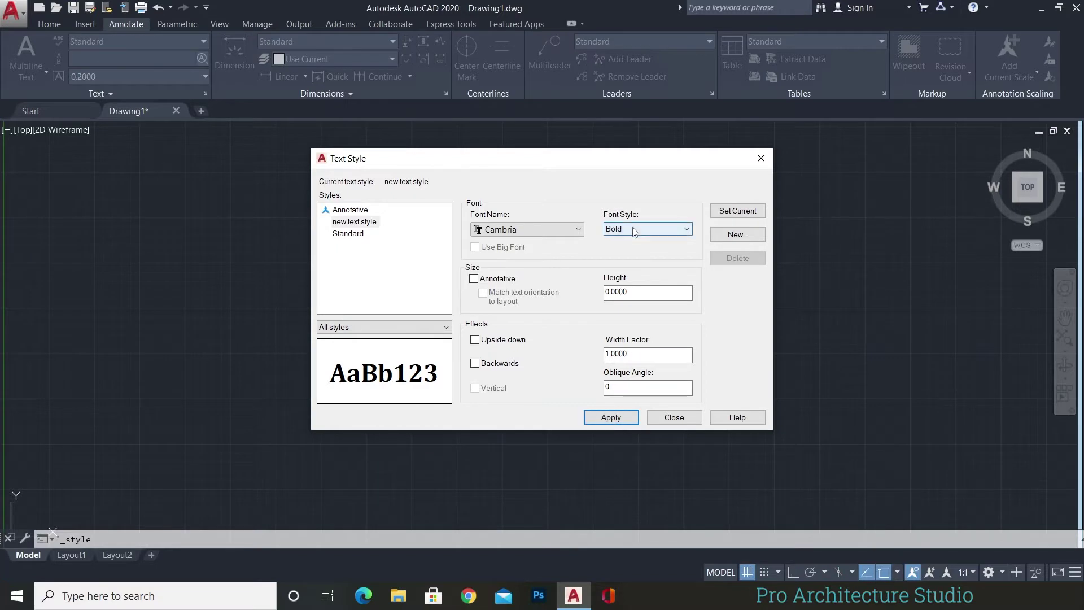
click(634, 228)
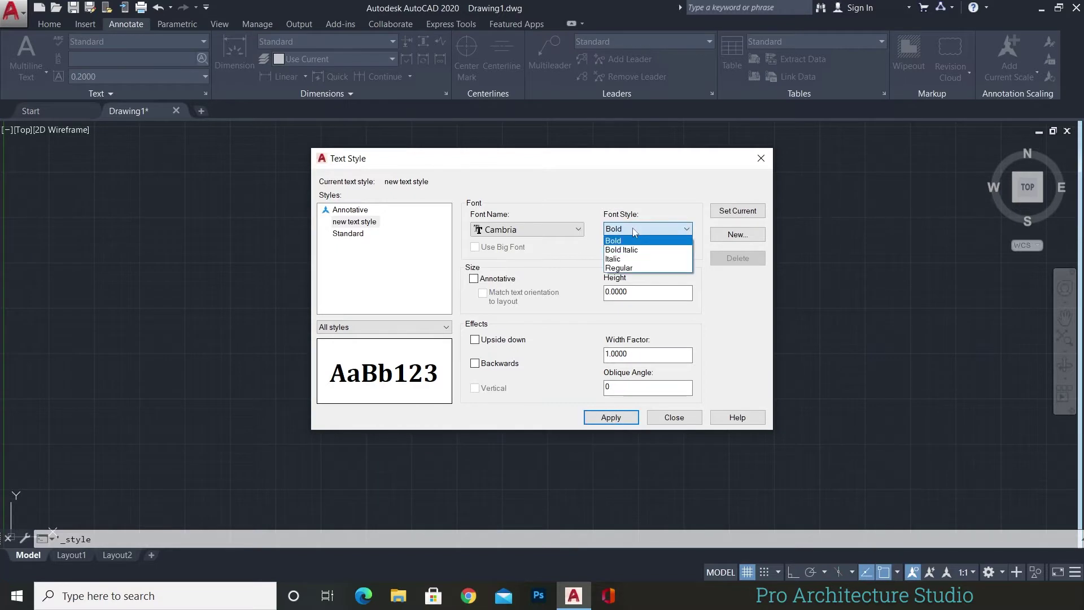
click(622, 248)
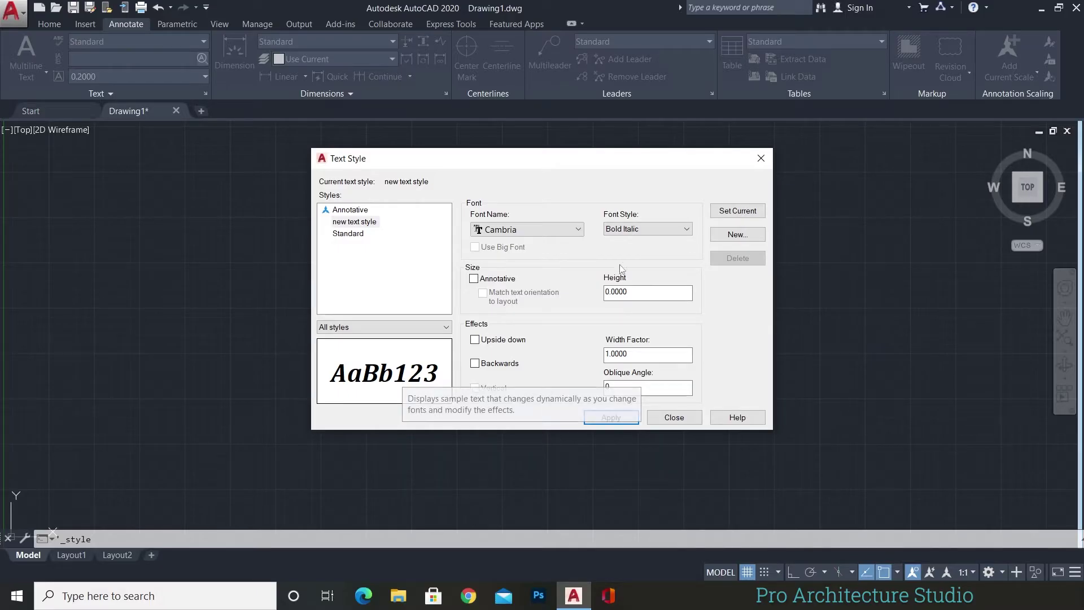
click(641, 232)
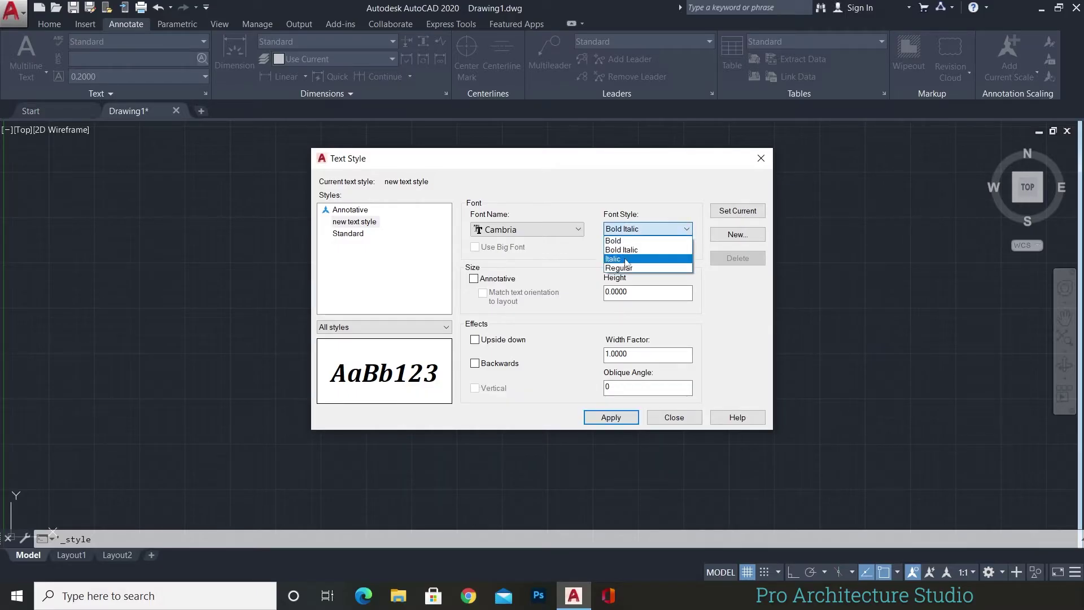
click(627, 263)
click(637, 230)
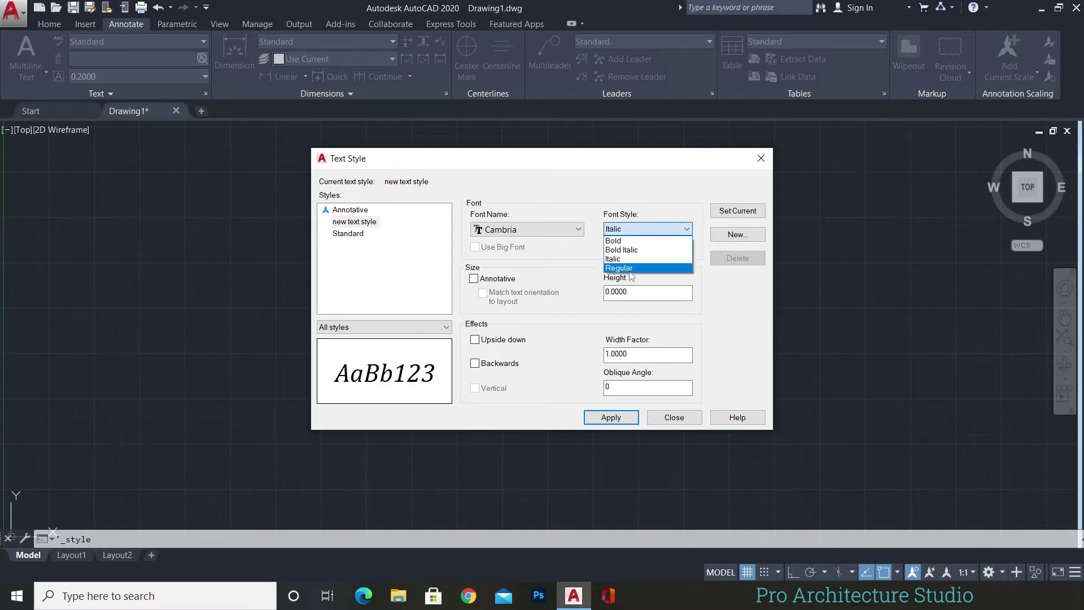
click(629, 271)
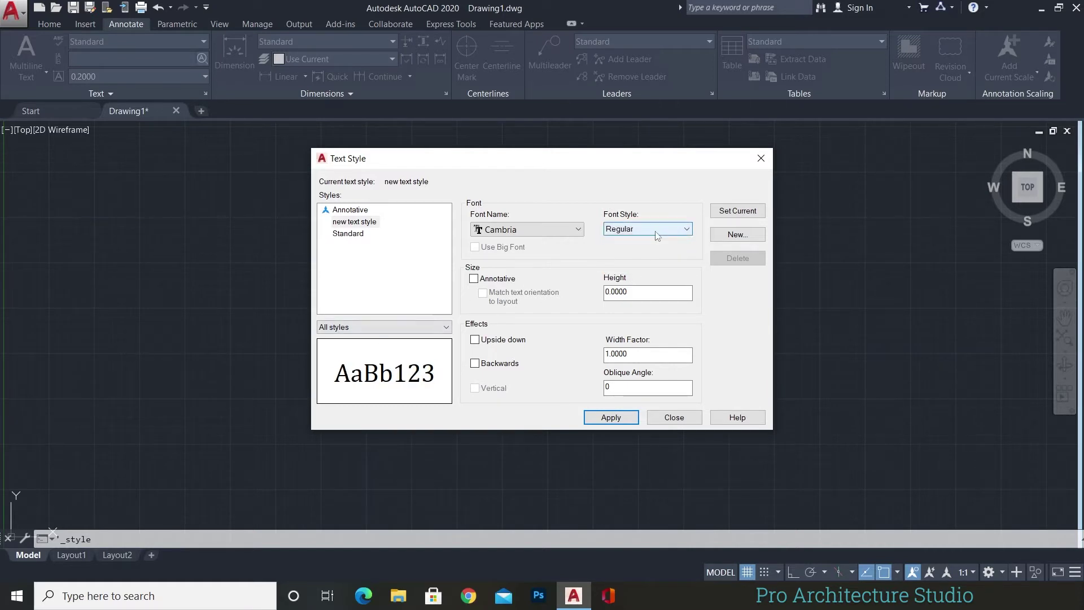
click(627, 228)
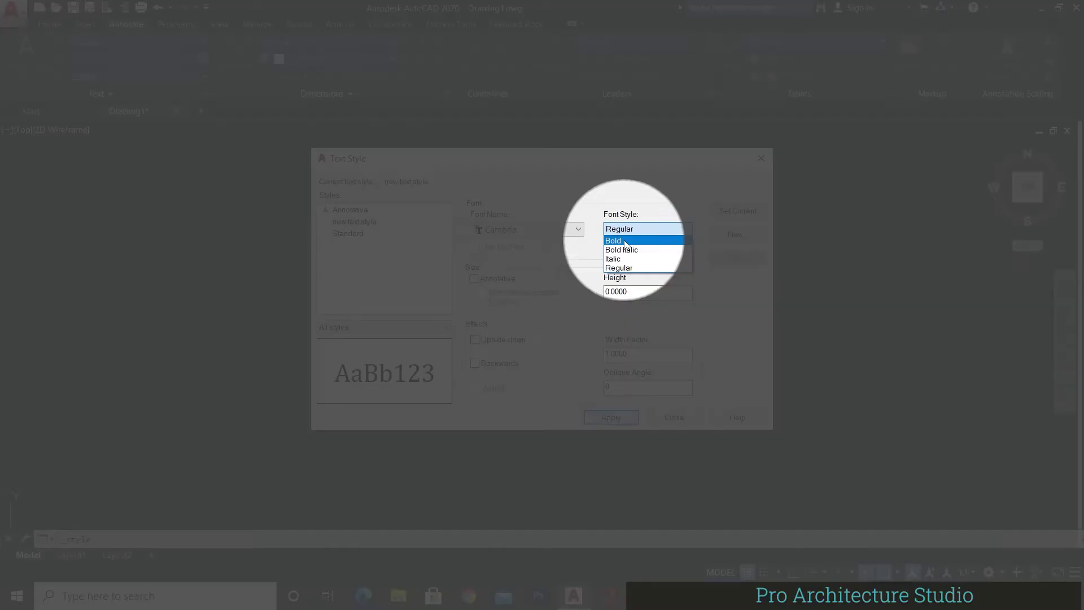
click(624, 241)
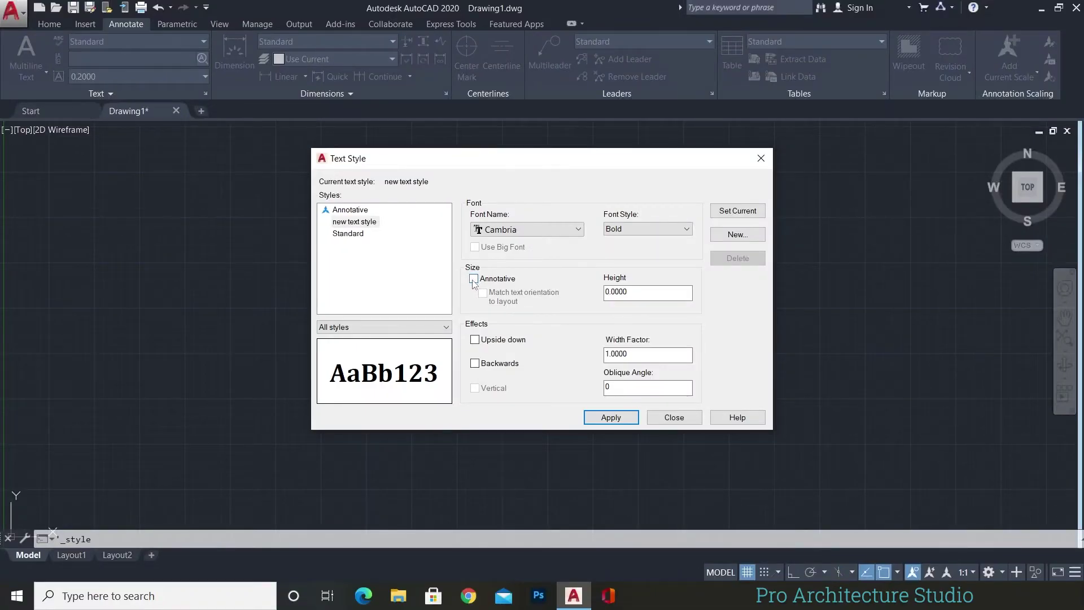
click(473, 279)
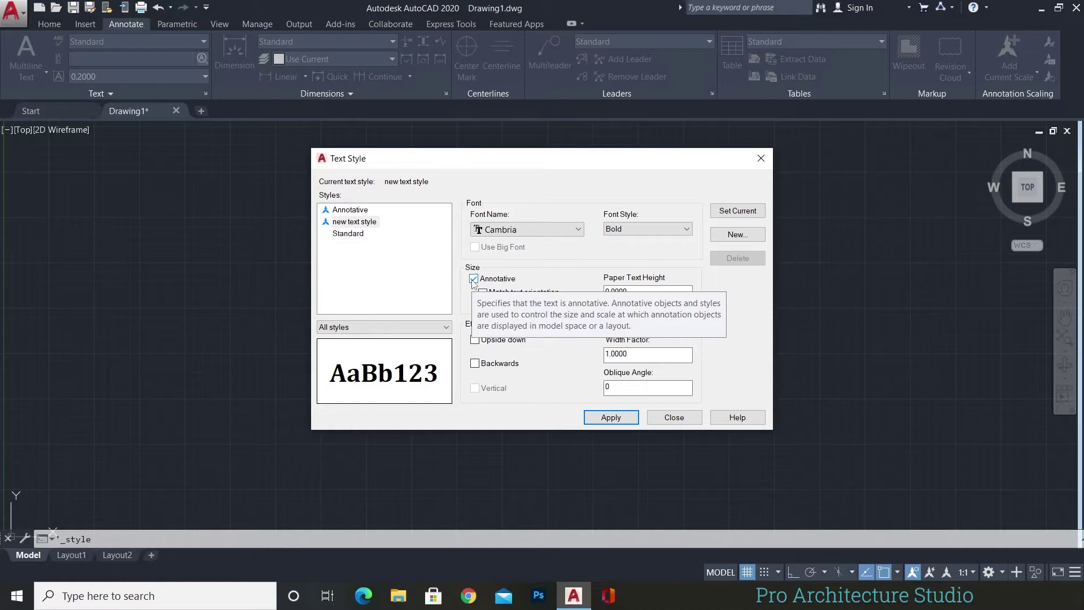
click(473, 279)
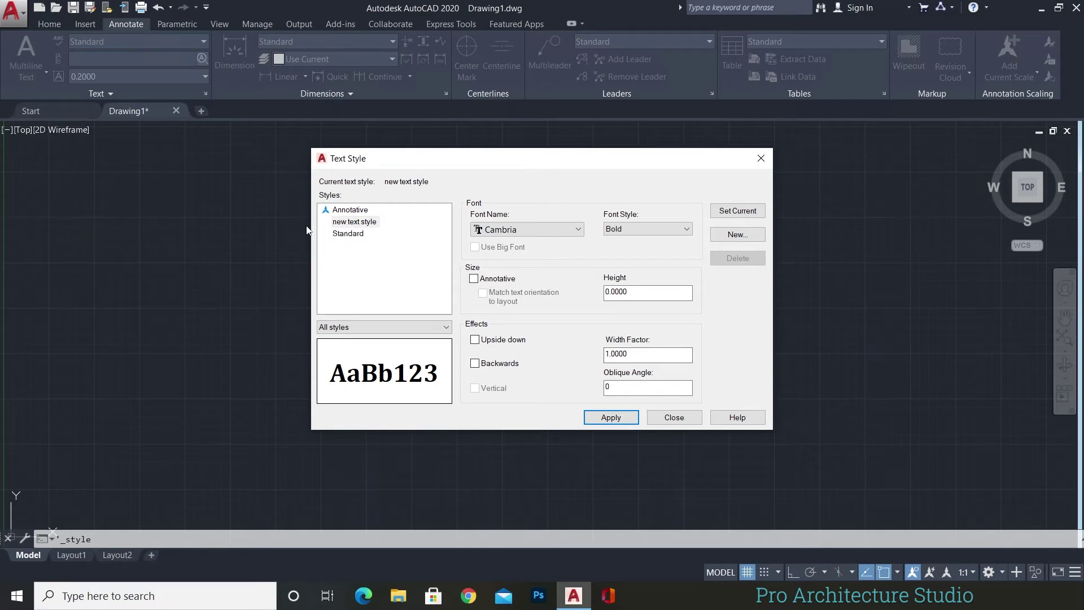
click(355, 222)
- Replace the text style height with 0.70
drag(644, 293, 605, 296)
mouse_move(607, 297)
mouse_move(647, 293)
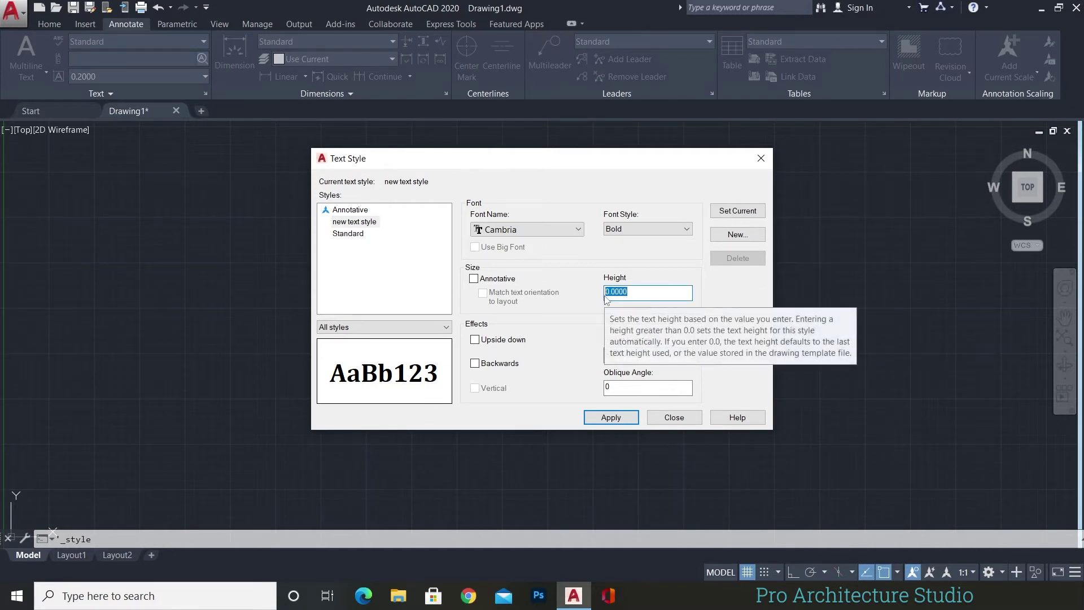
text(0)
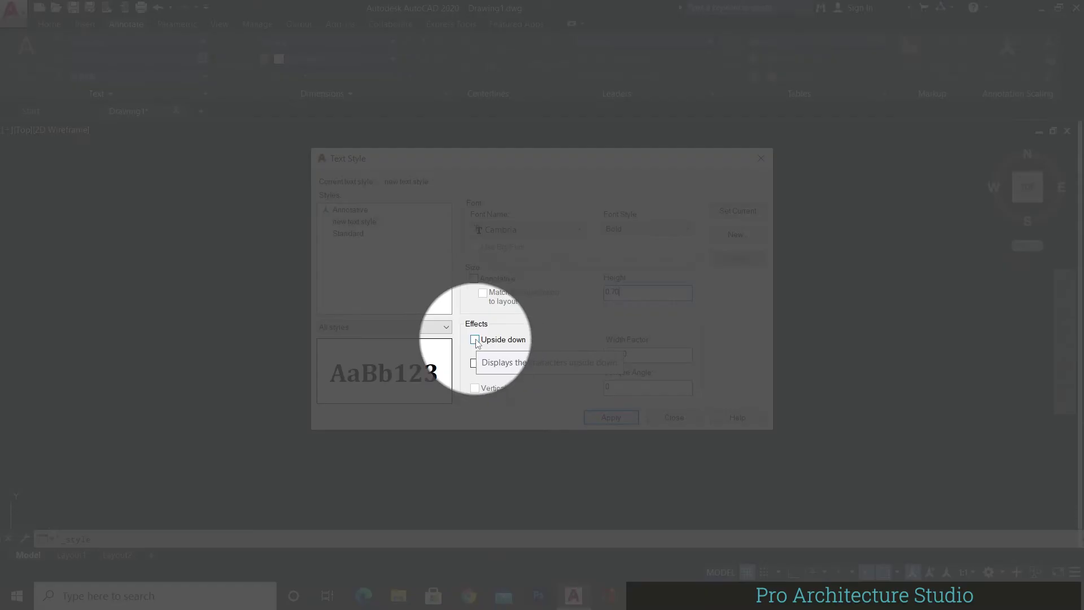
click(475, 340)
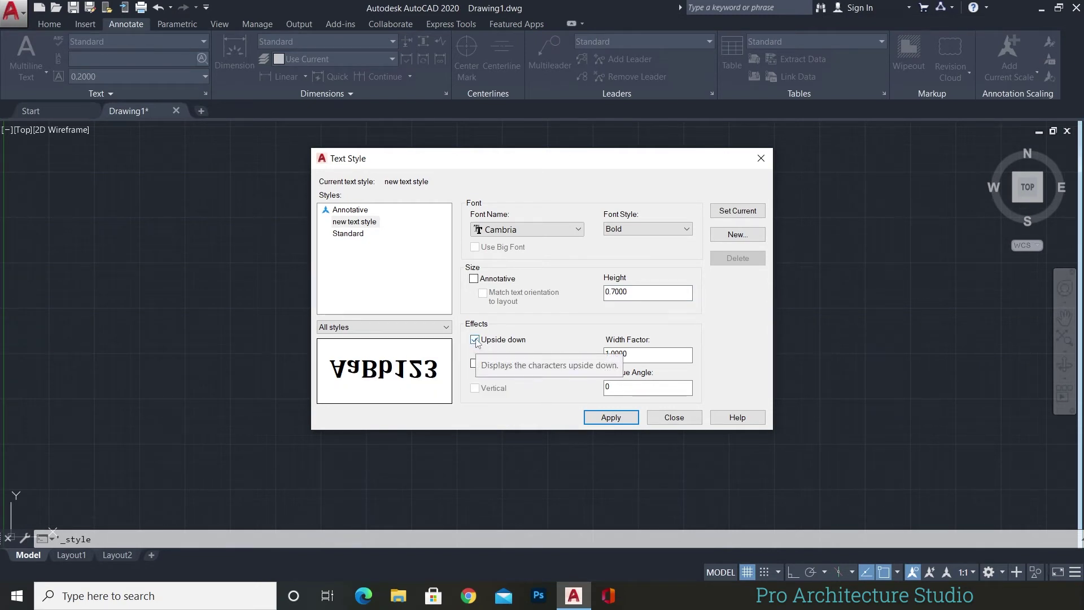
click(475, 340)
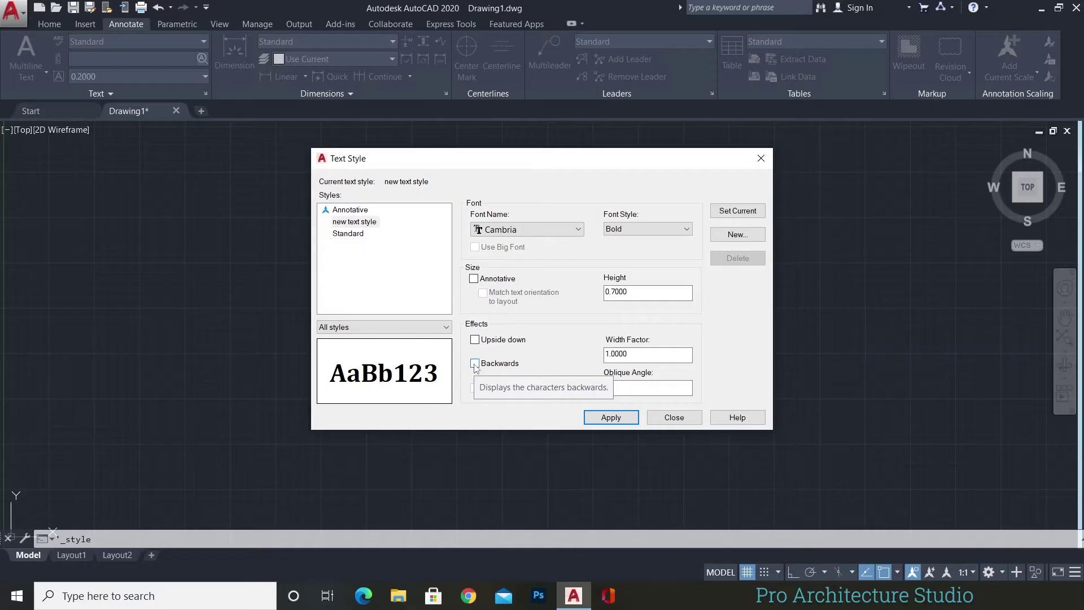
click(475, 366)
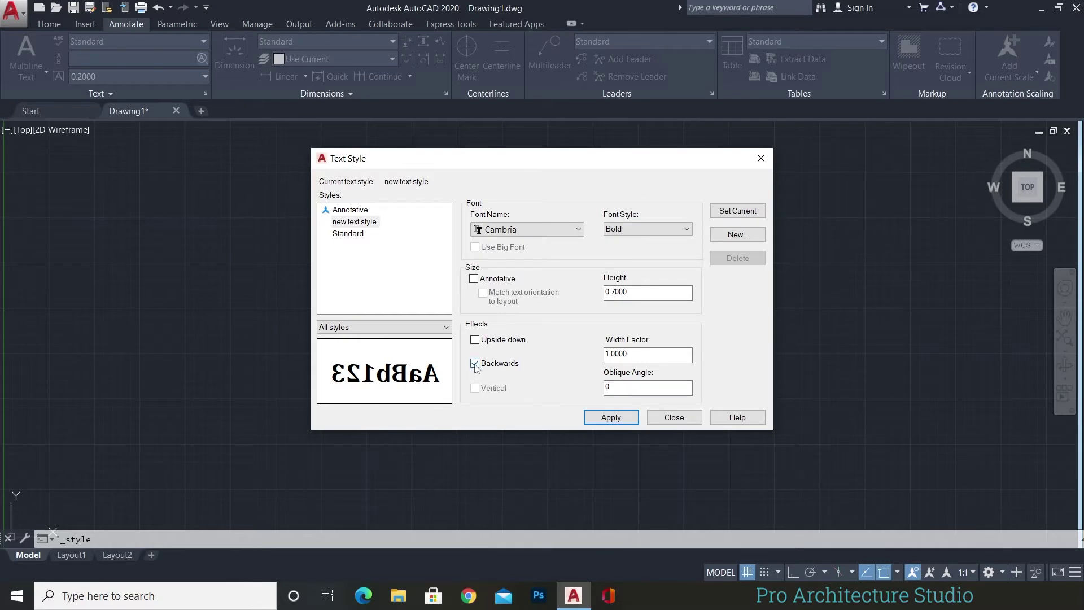
click(475, 364)
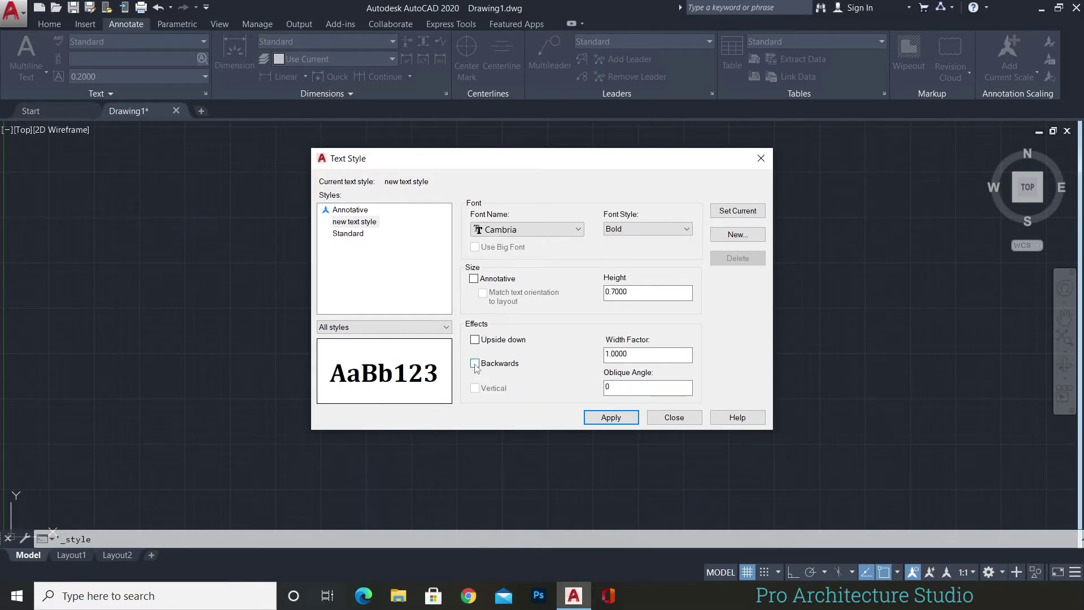
click(644, 355)
drag(644, 353, 598, 354)
mouse_move(656, 352)
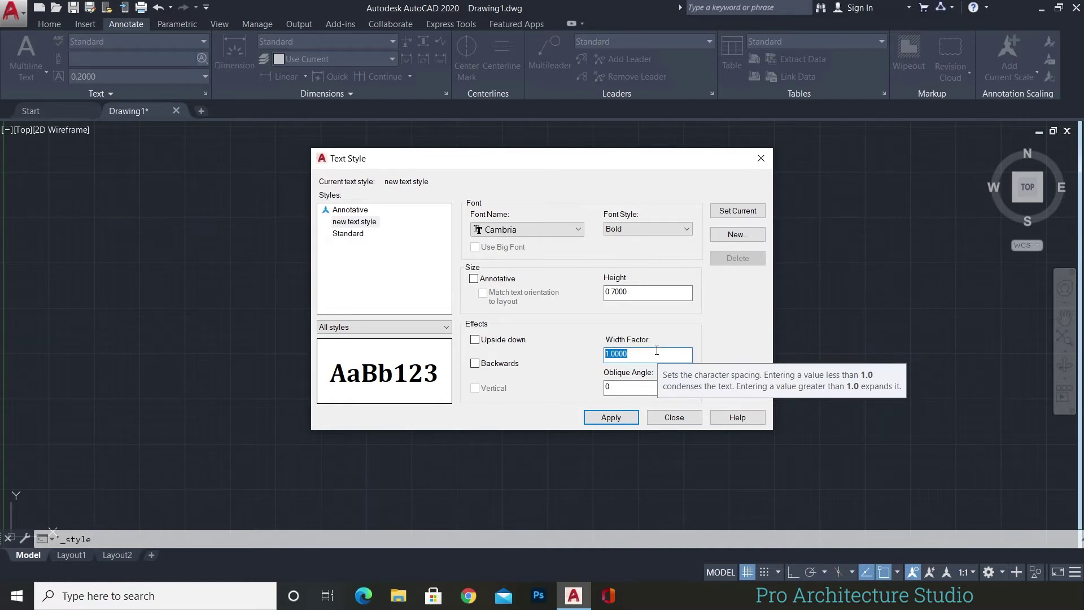
text(10)
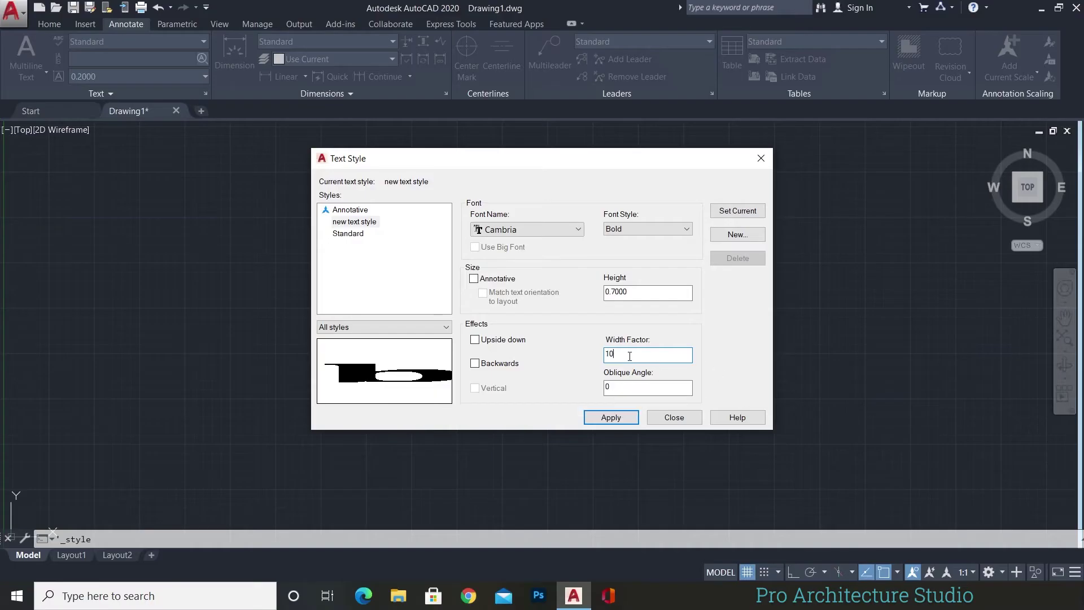
drag(622, 356, 602, 360)
text(.1)
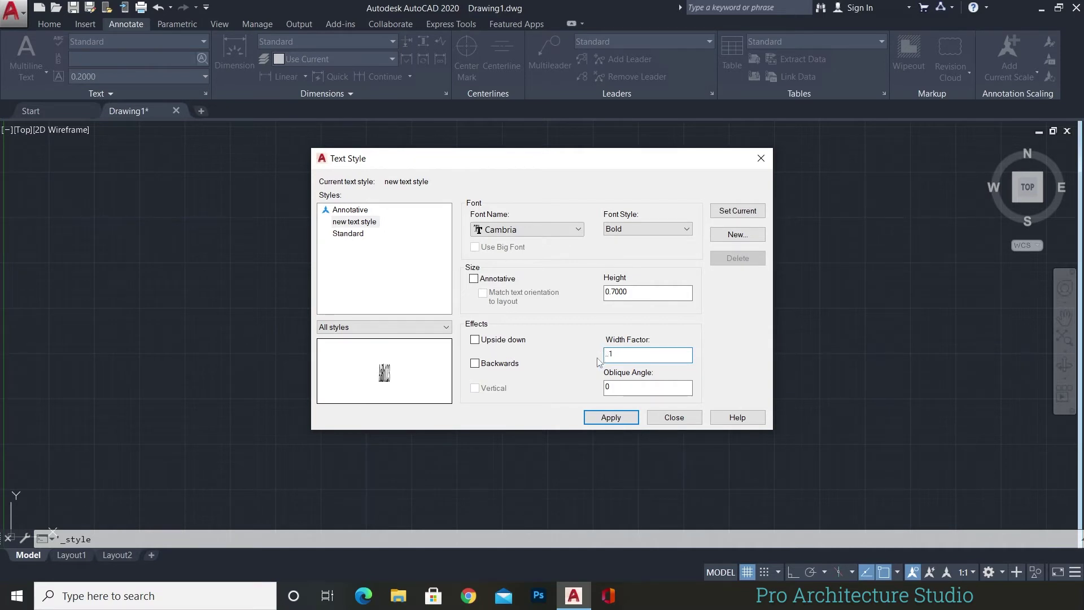
text(0.05)
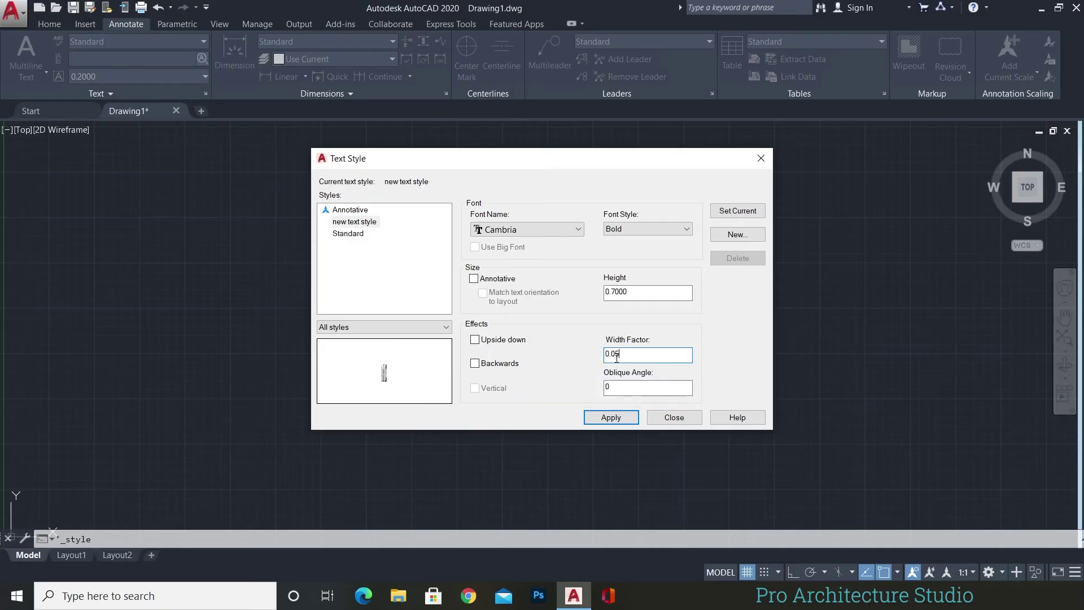
drag(620, 355, 611, 355)
text(1)
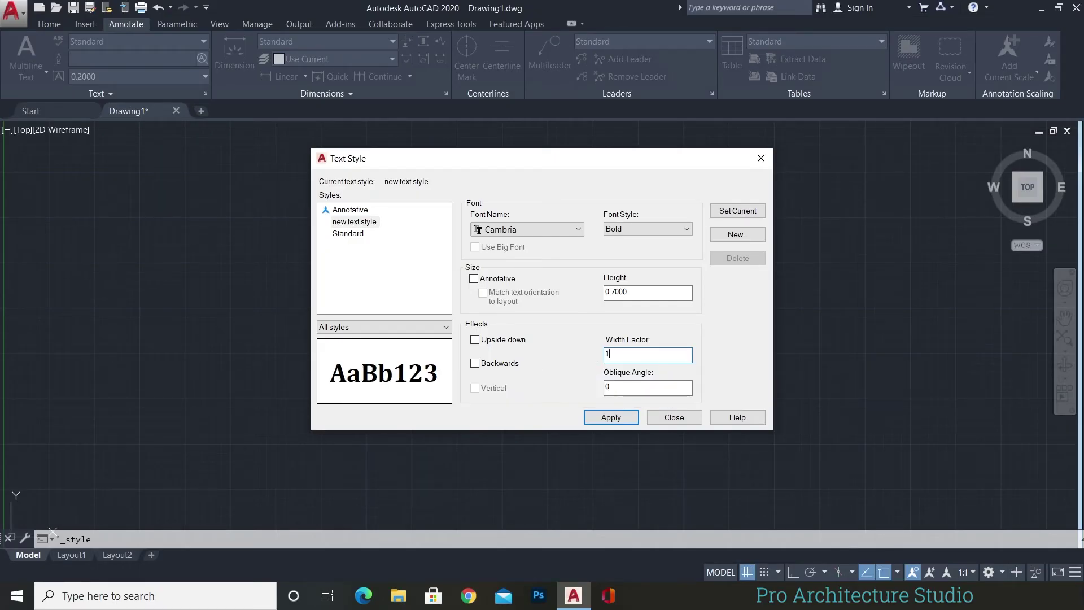
mouse_move(626, 386)
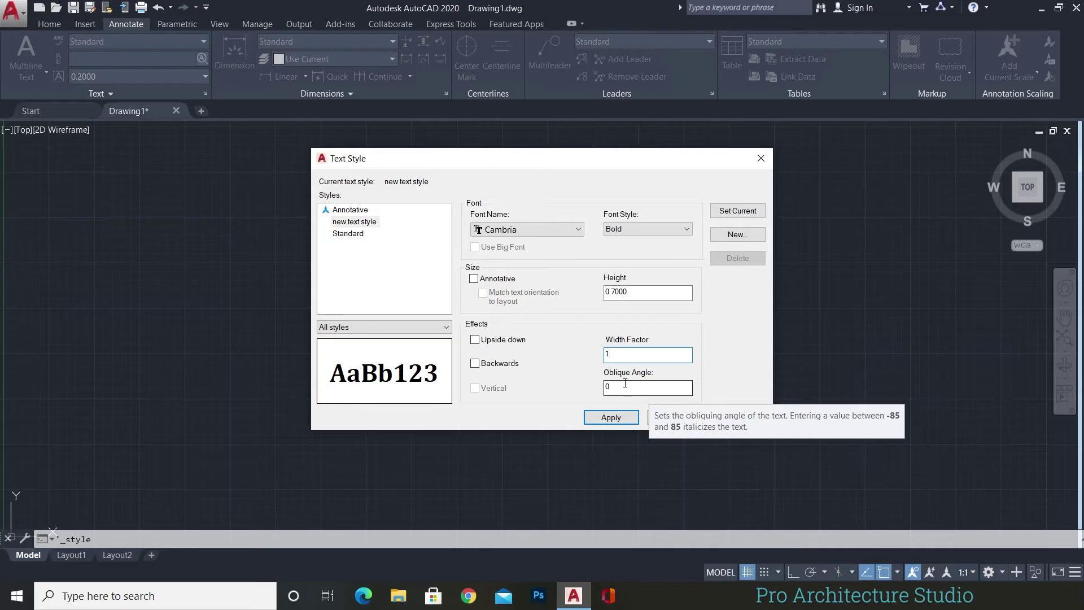
- Preview a 20 oblique angle, then set the oblique angle to 1
drag(619, 389, 604, 390)
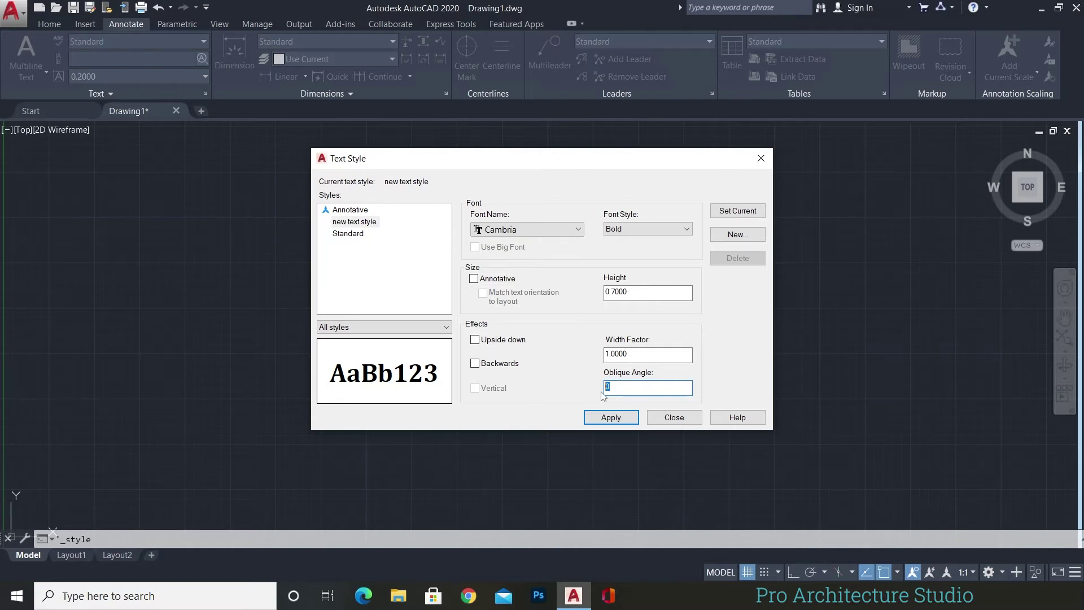
text(20)
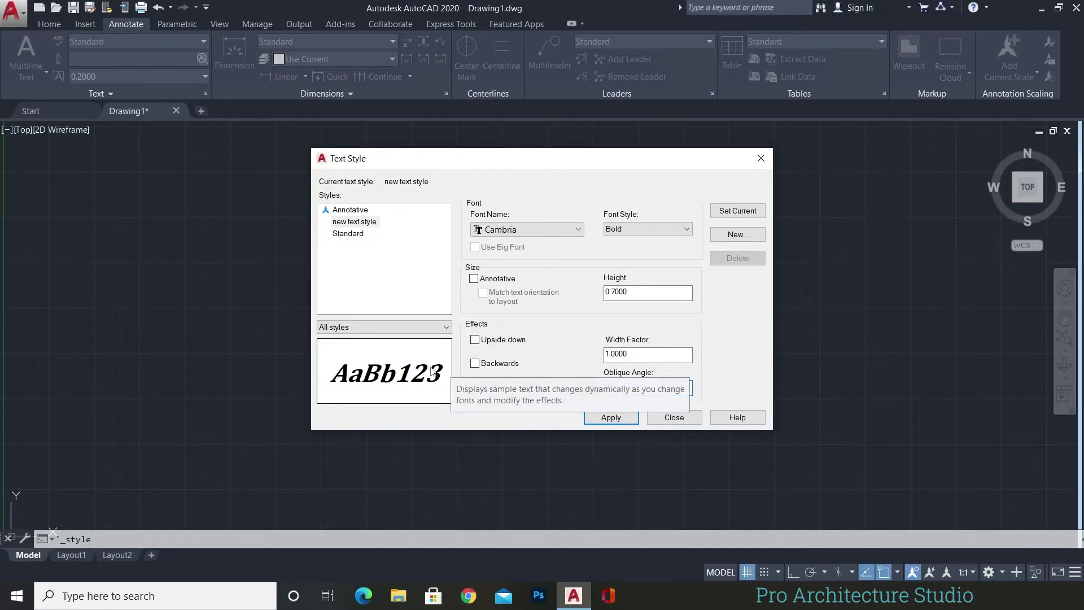
drag(618, 386, 597, 394)
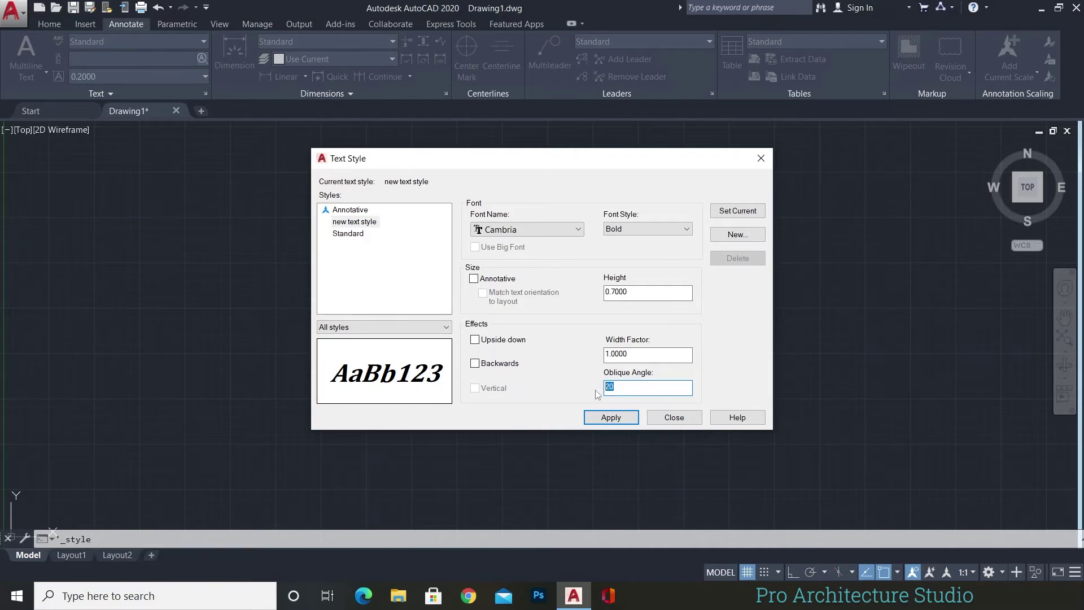
text(1)
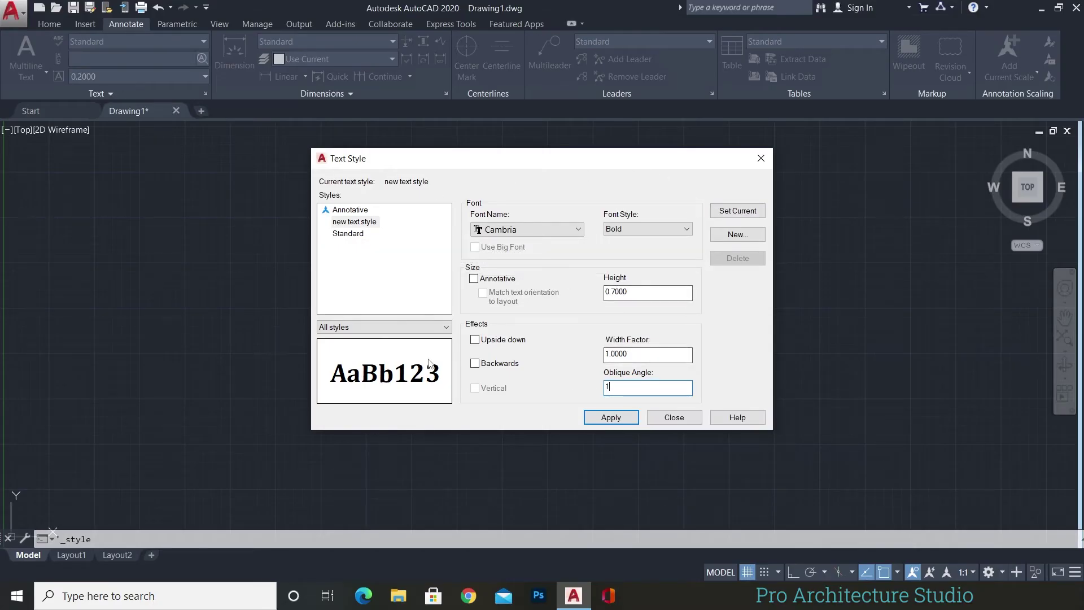
- Set 'new text style' current, confirm saving its changes, and close the Text Style dialog
click(349, 226)
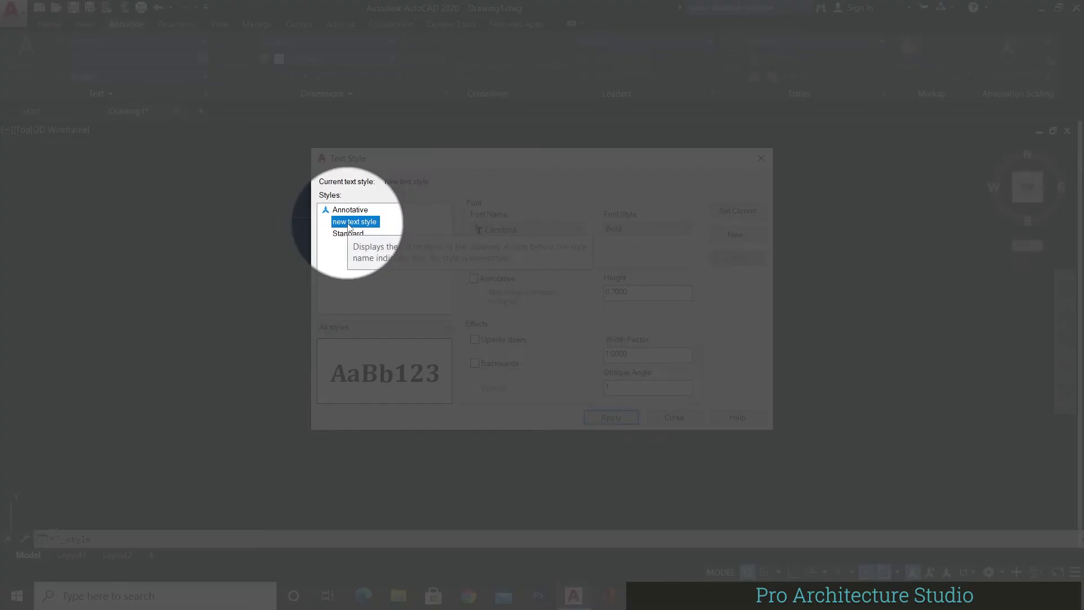
click(349, 224)
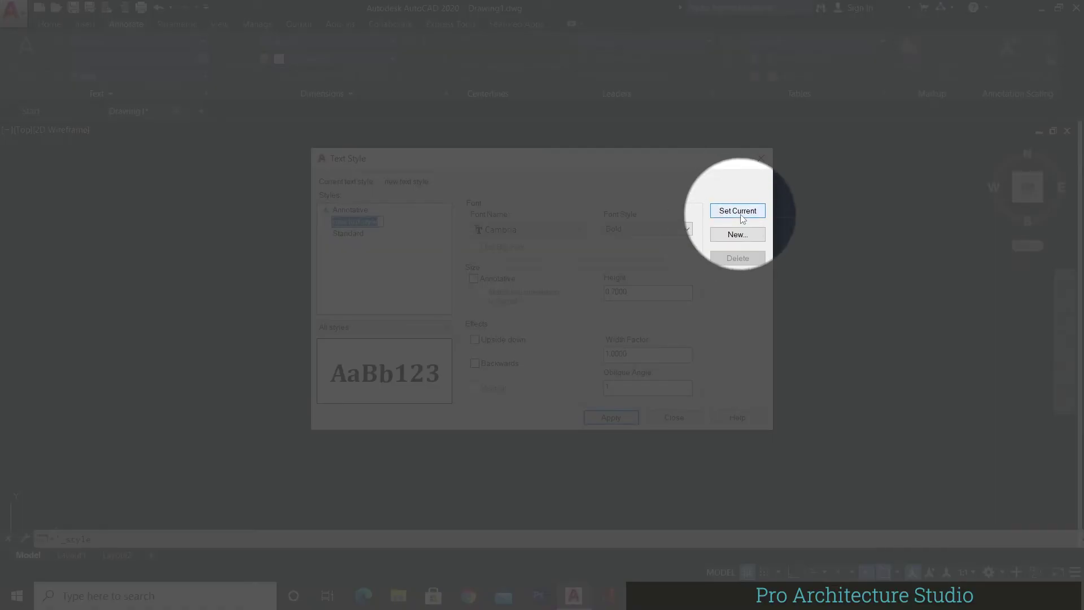
click(742, 219)
click(538, 329)
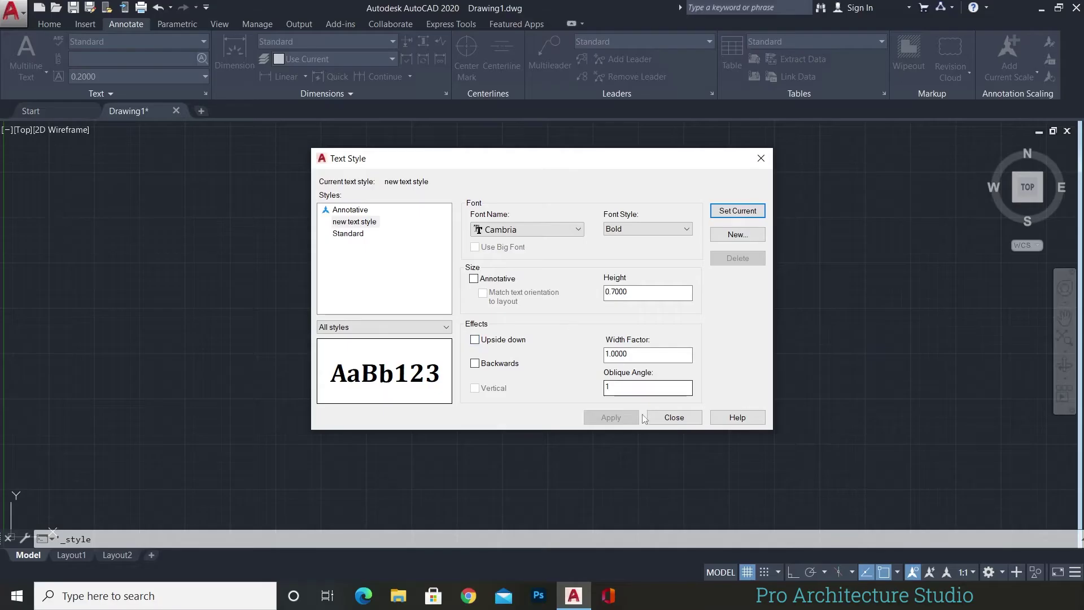
click(673, 417)
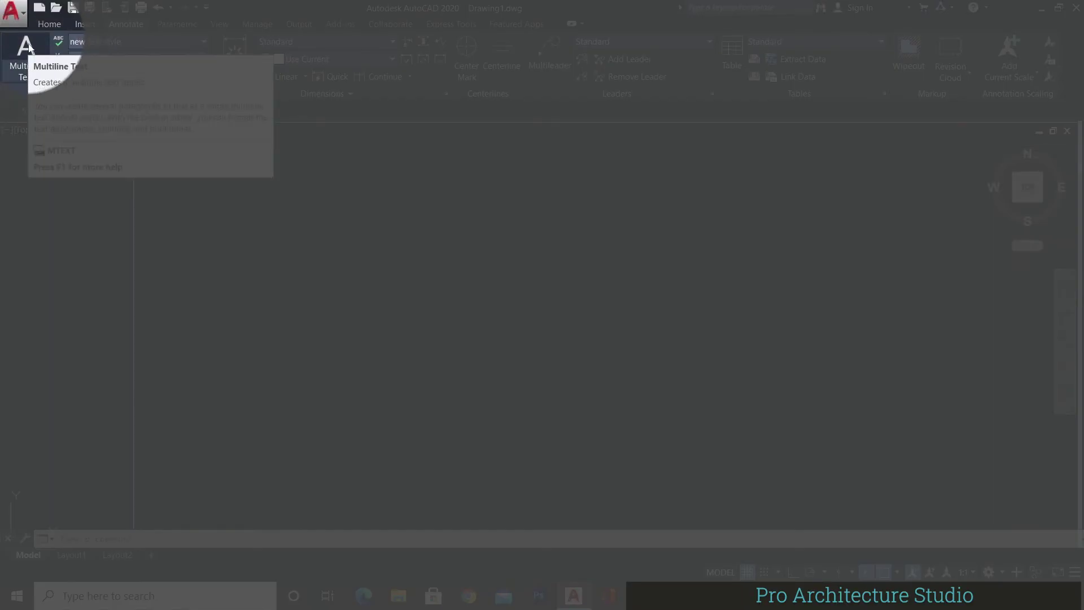
- Write 'AutoCAD Architecture' as multiline text in a box near the upper left
click(26, 46)
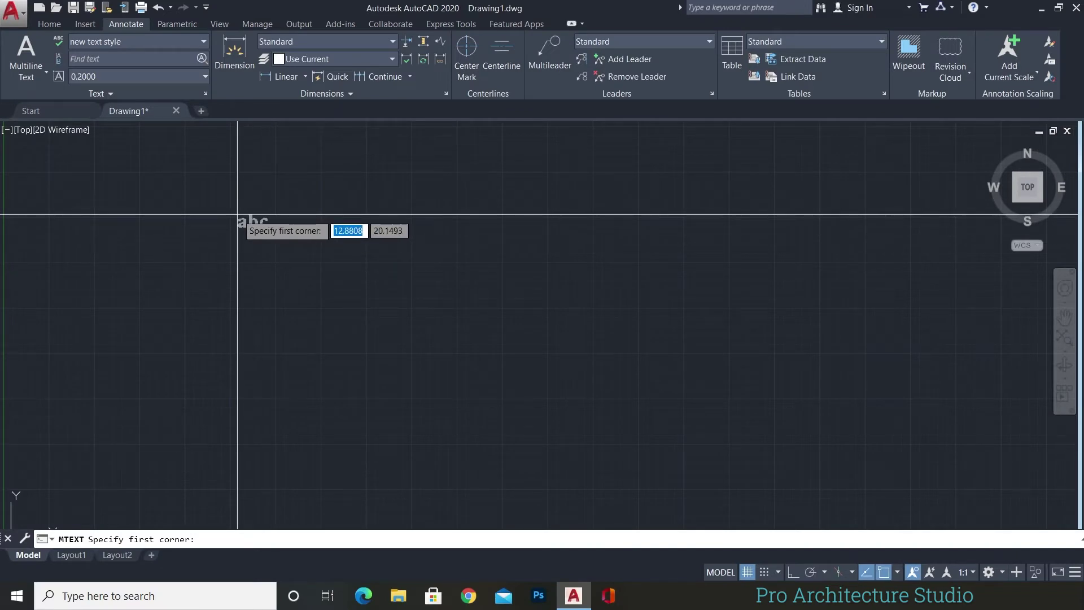
click(220, 186)
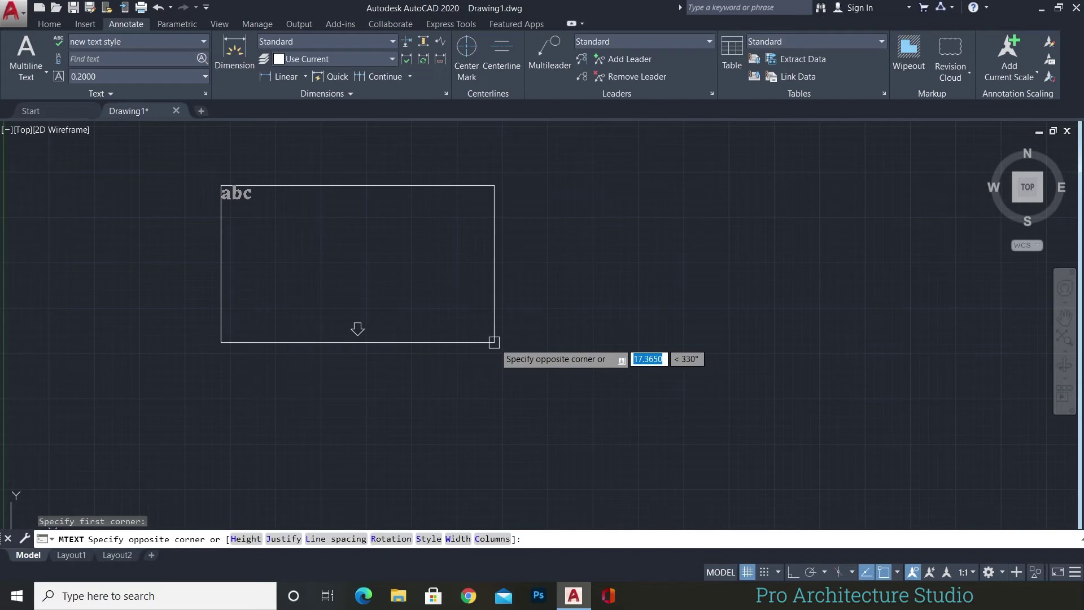
click(494, 343)
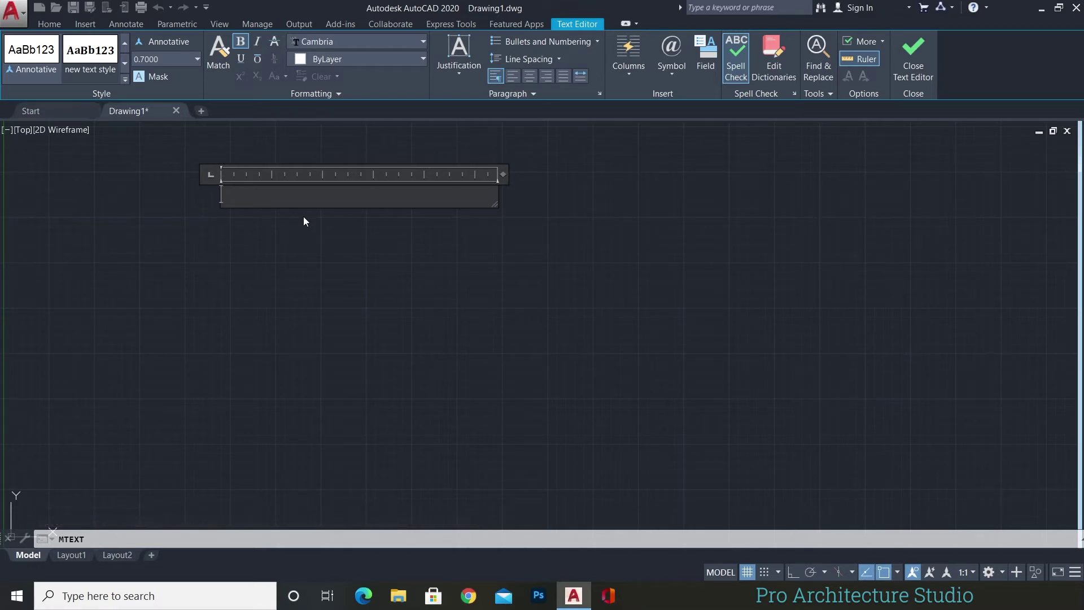
text(Au)
text(toCAD )
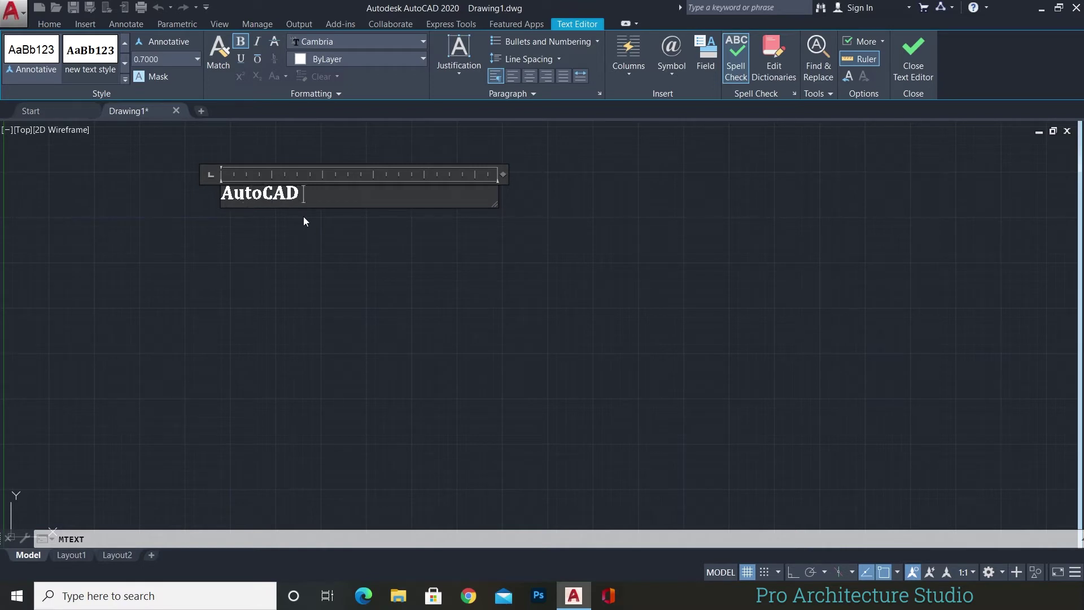
text(Archite)
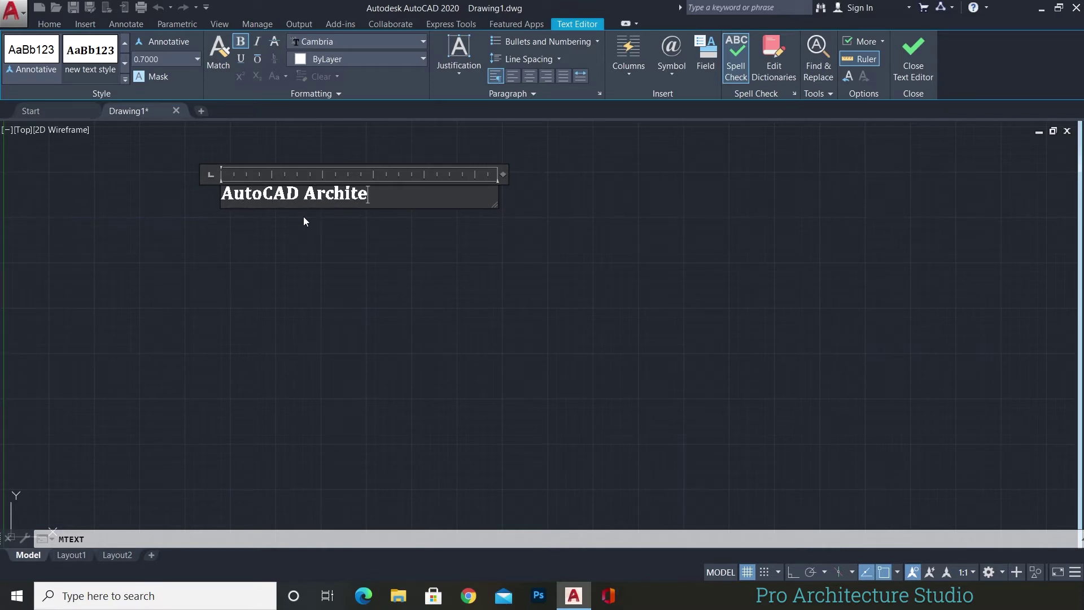
text(ctu)
text(re)
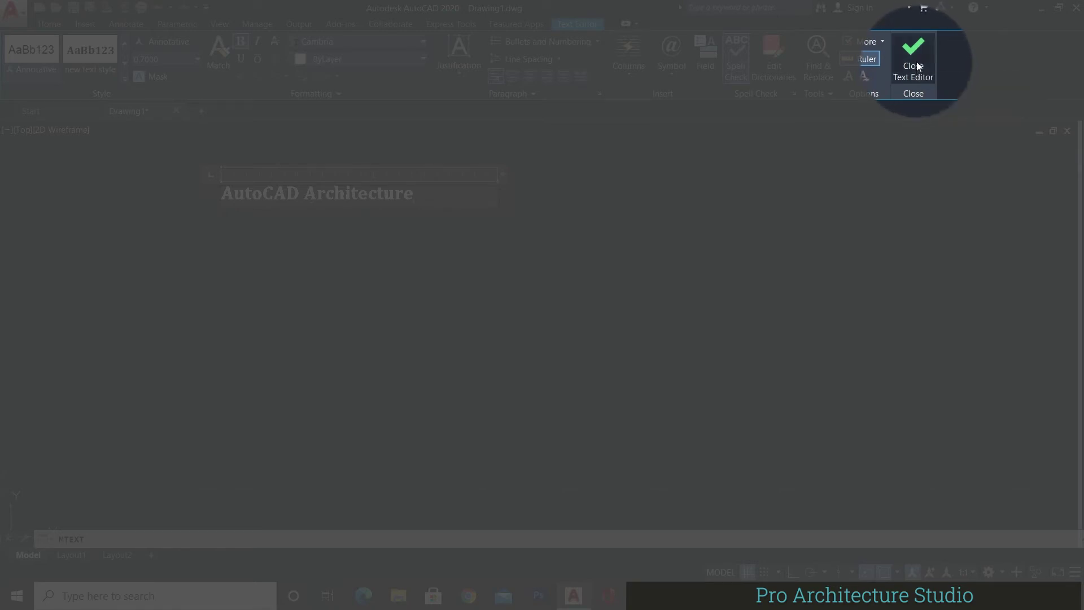
click(917, 66)
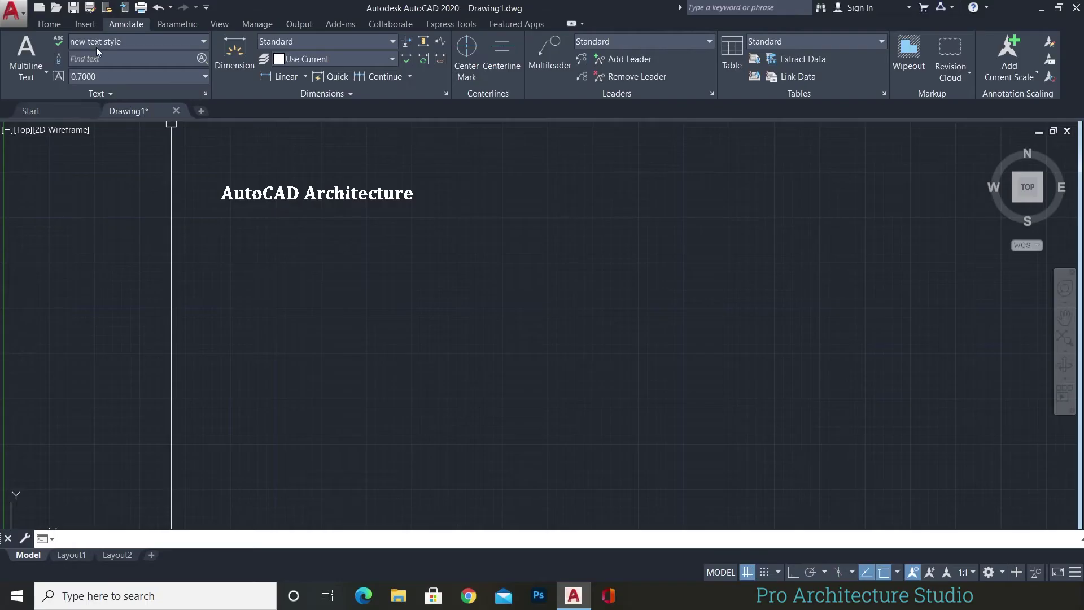
- With the Standard style current, add multiline text 'AutoCAD Architecture' below the bold title
click(148, 43)
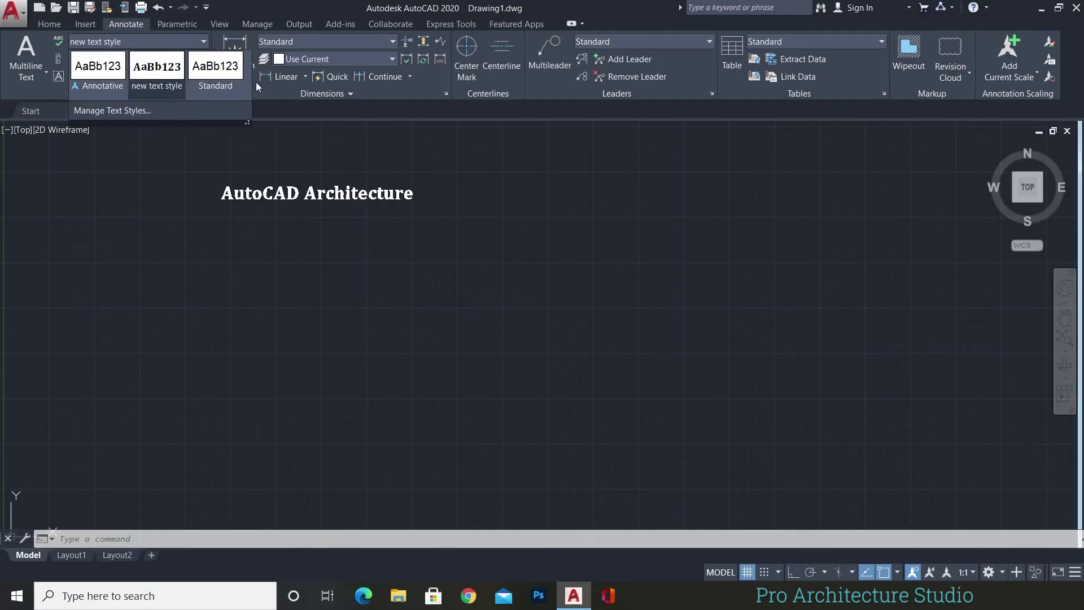
click(219, 66)
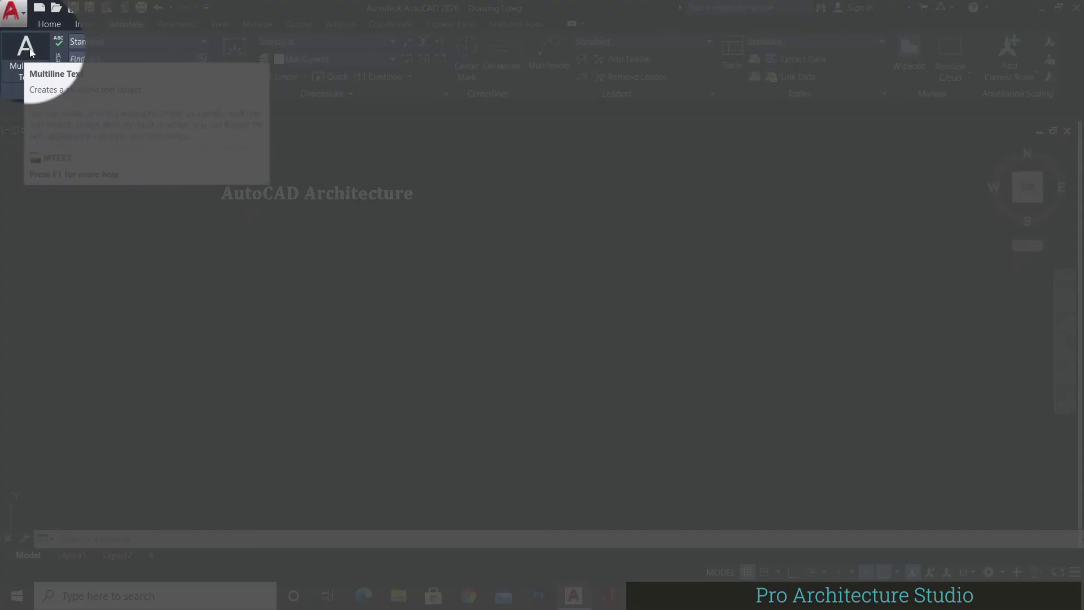
click(27, 52)
click(192, 249)
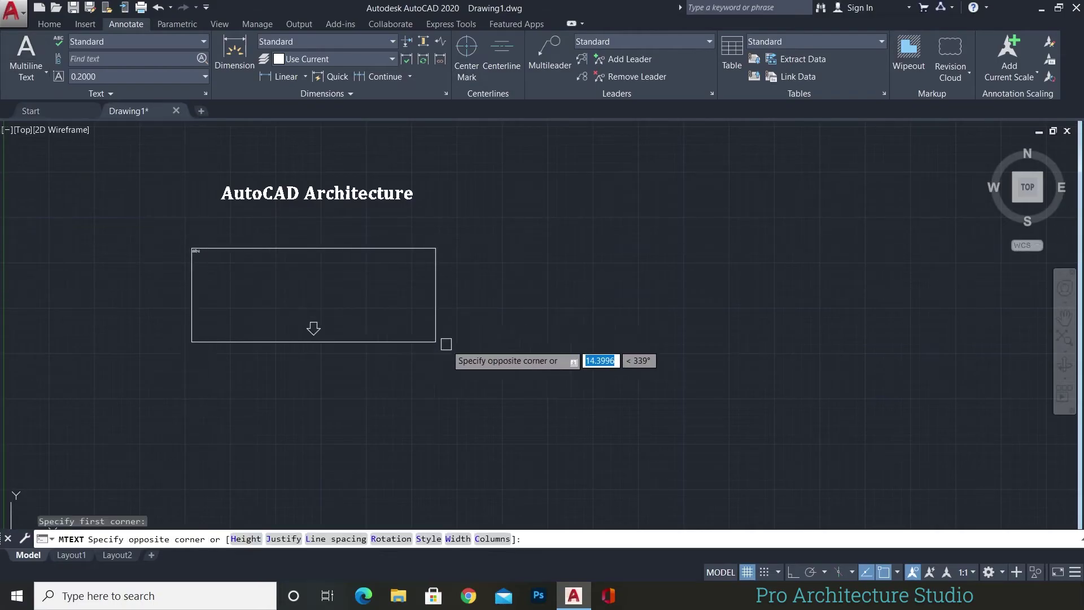
click(464, 332)
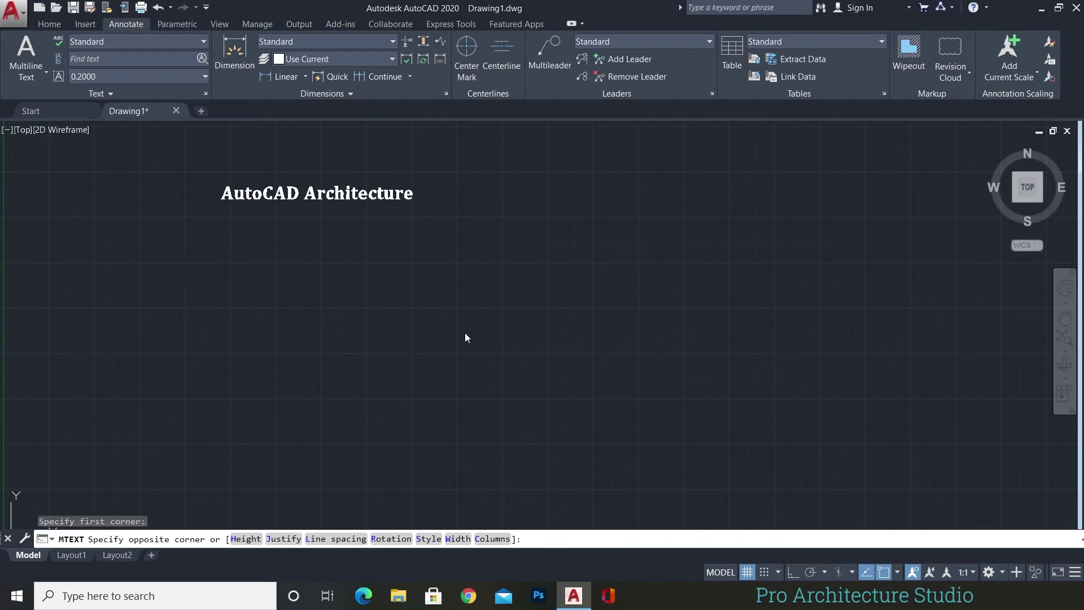
scroll(242, 249, up, 4)
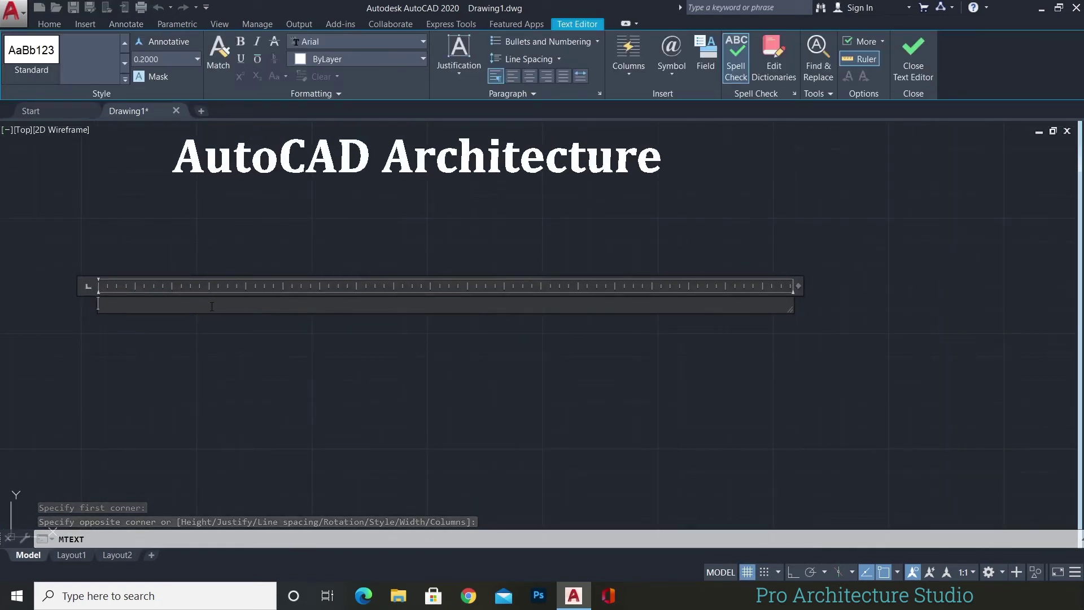
text(Auto)
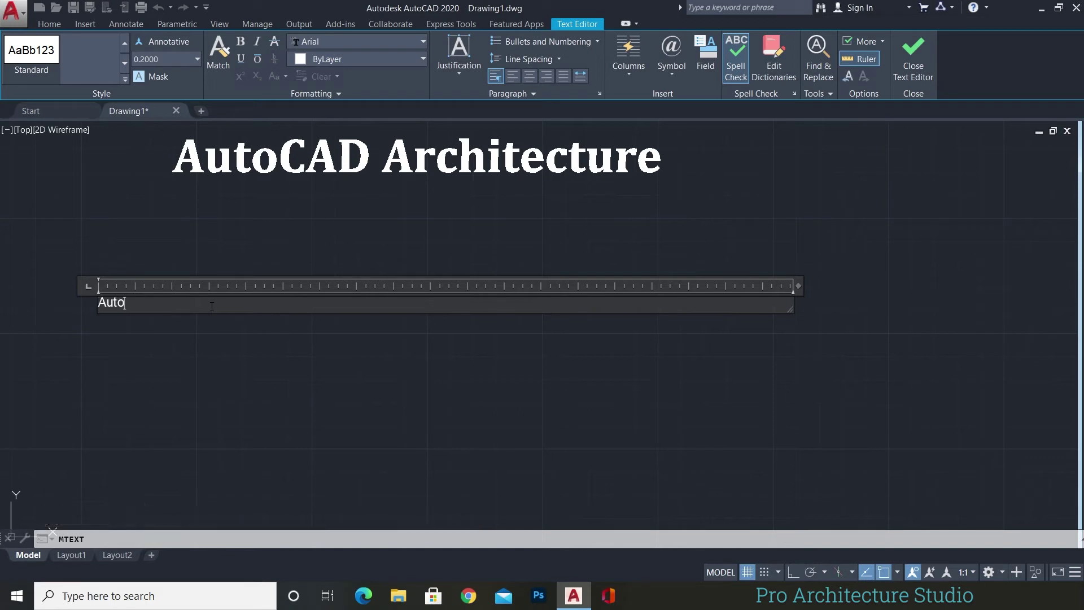
text(CAD Ar)
text(chitectu)
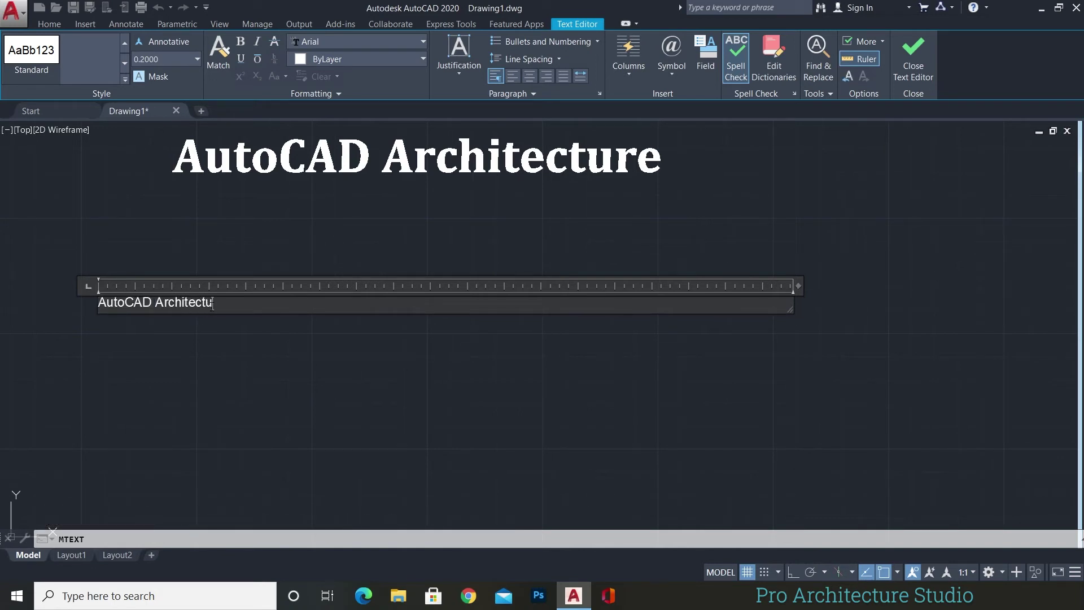
text(re)
click(469, 368)
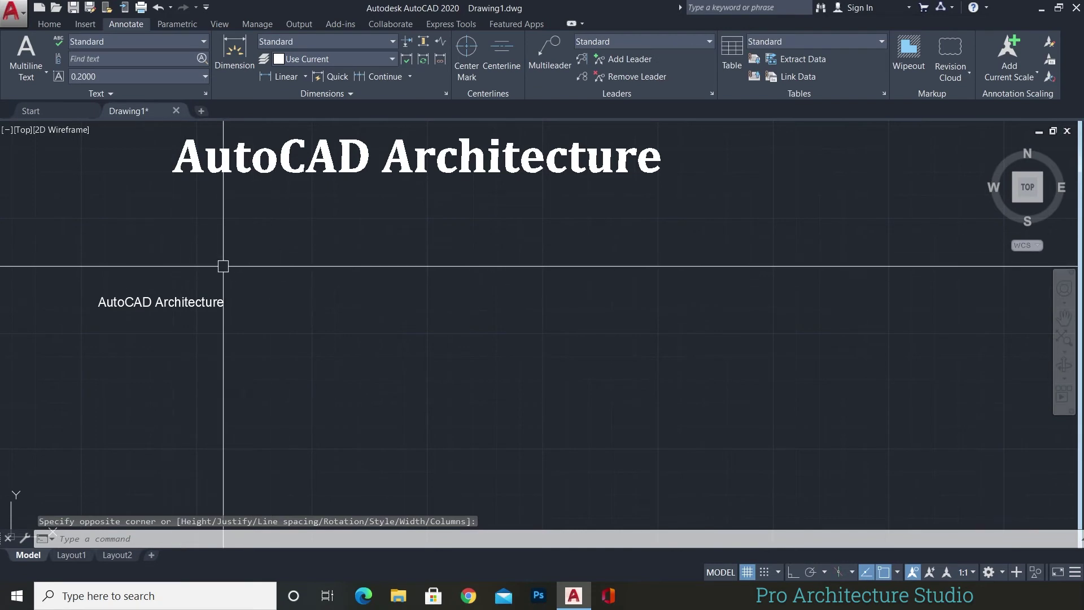
middle_drag(315, 244, 316, 281)
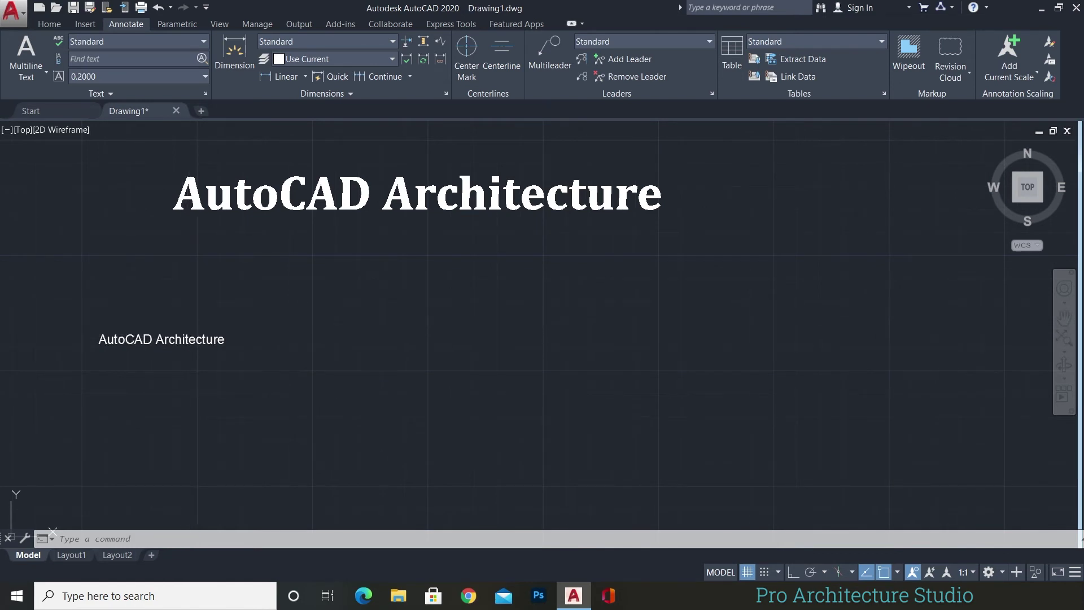
- Select the small 'AutoCAD Architecture' text and open its Properties with PR
click(174, 336)
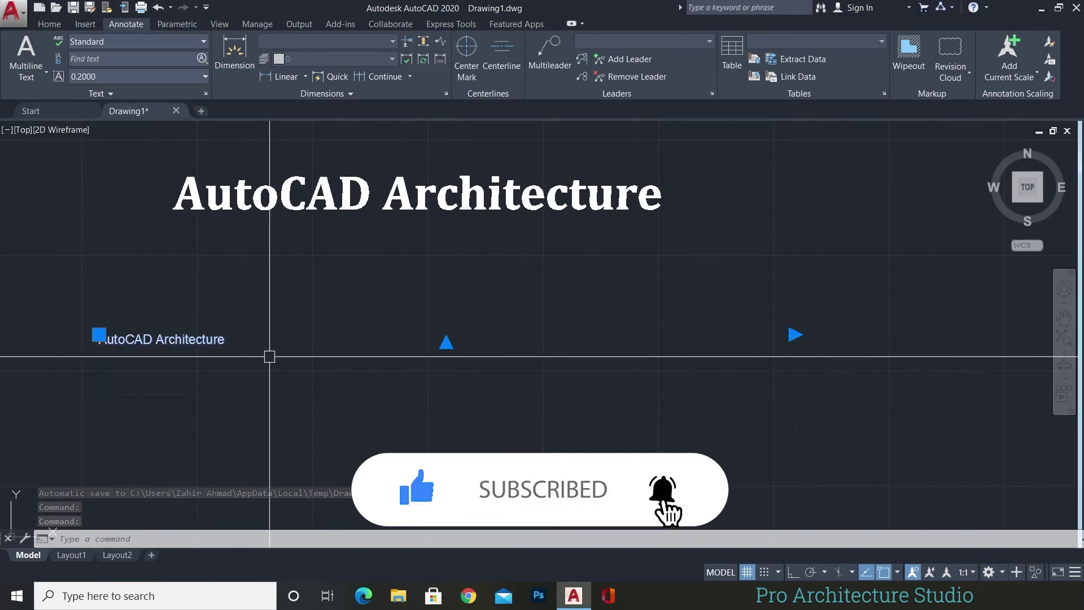
text(pr)
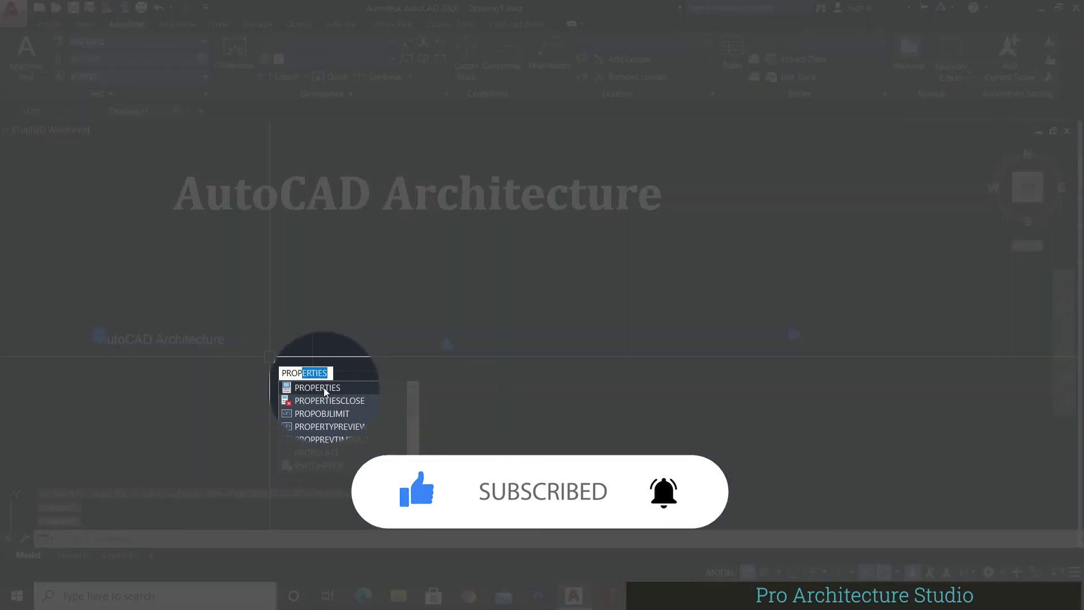
click(311, 388)
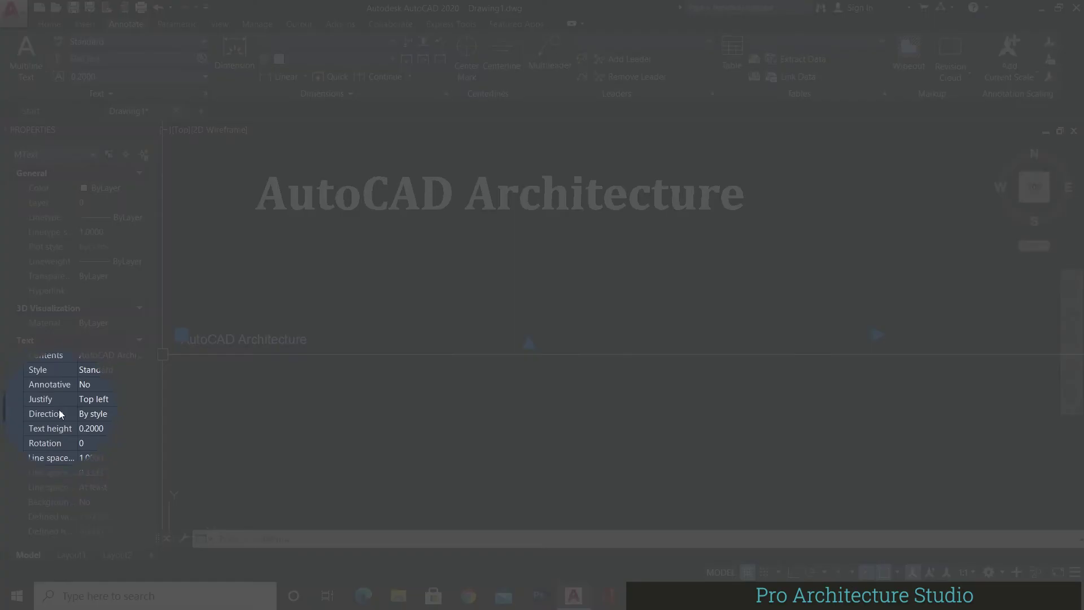
- Give the small Standard text a 0.5 text height and Yellow colour
click(114, 430)
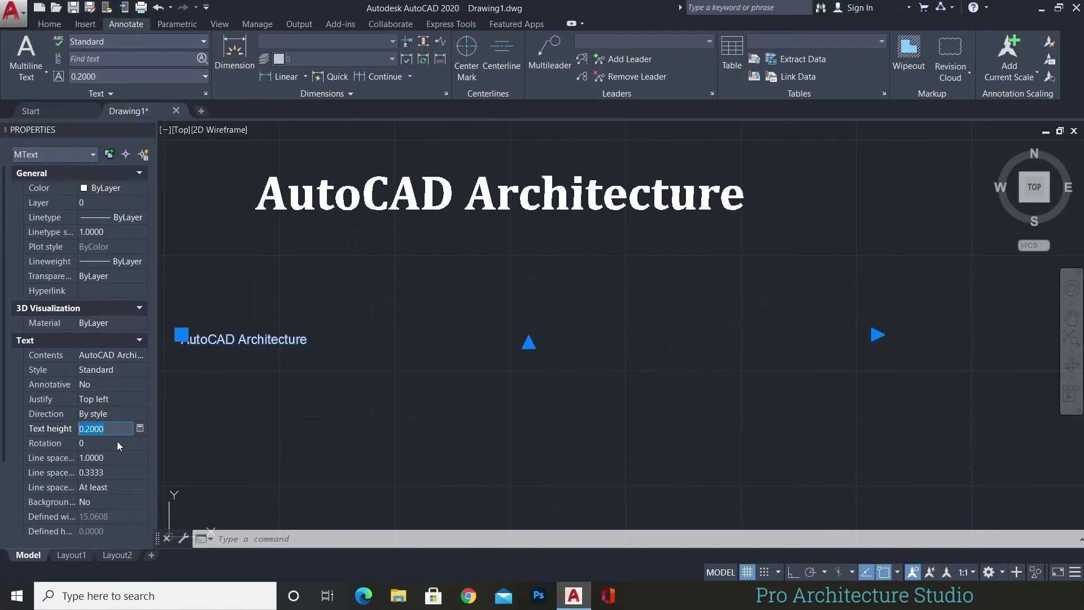
text(0.5)
click(118, 443)
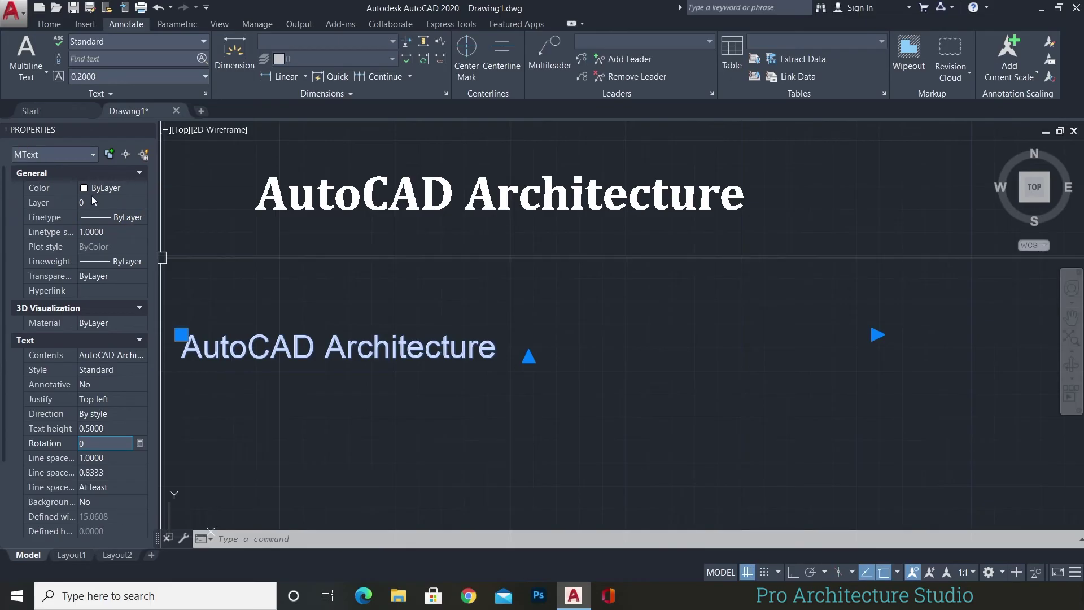
click(103, 186)
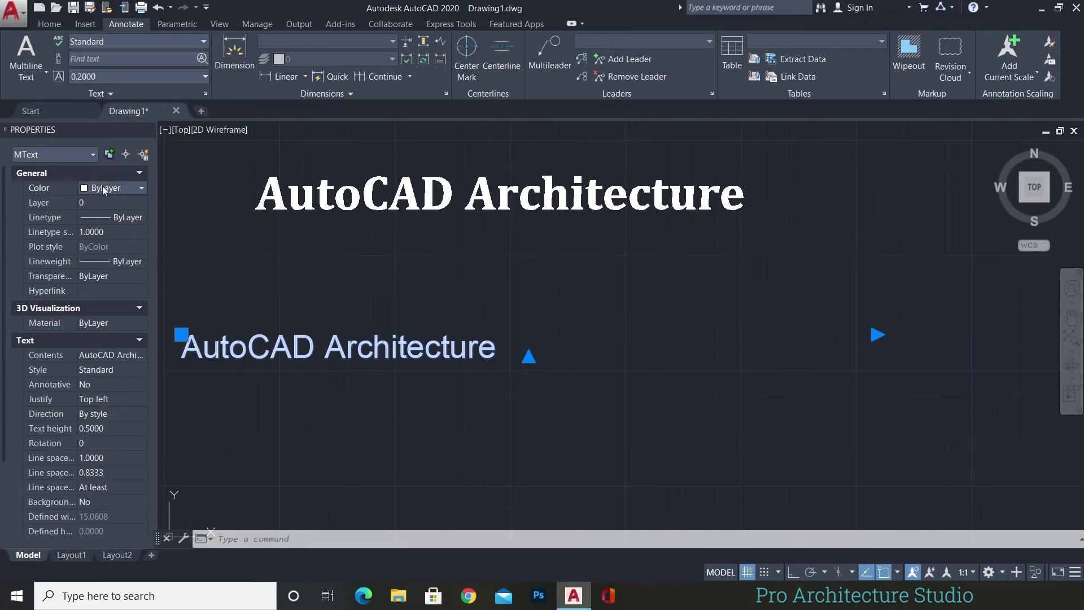
click(109, 189)
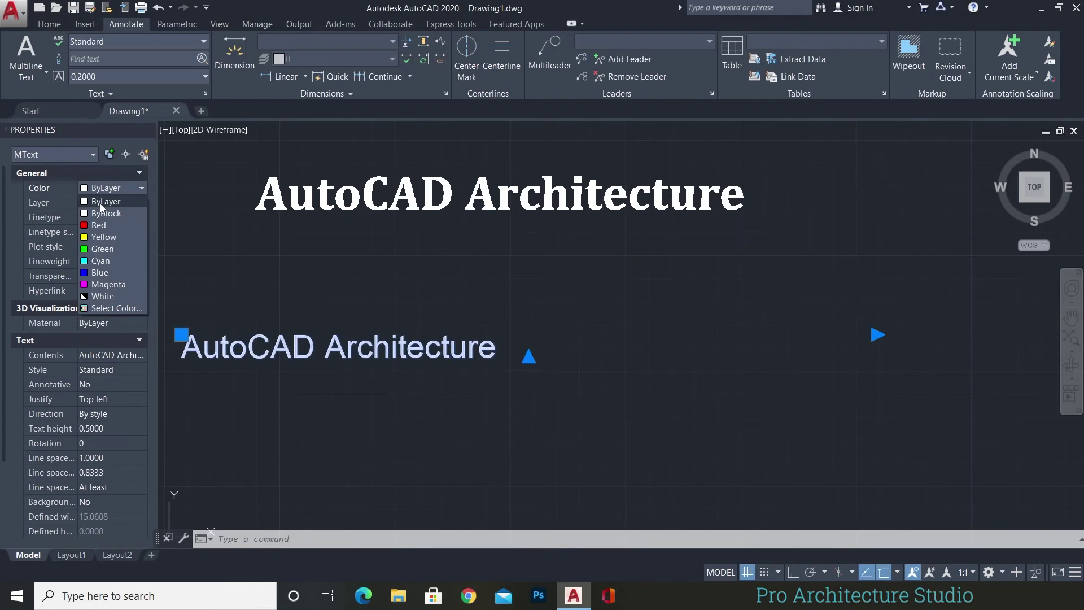
click(102, 237)
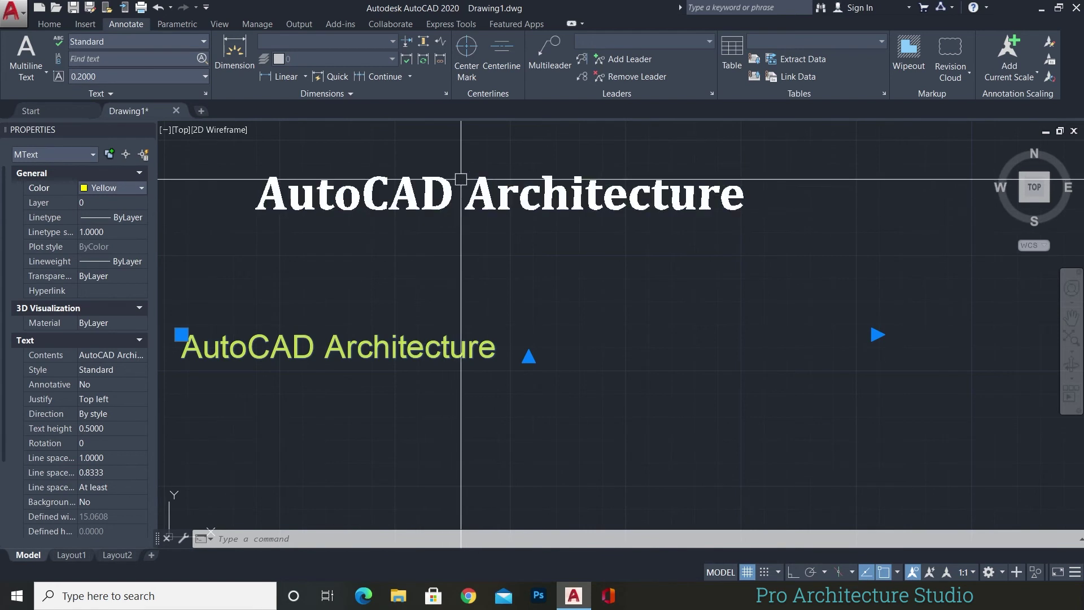
- Clear the selection and select the bold 'AutoCAD Architecture' title instead
click(712, 292)
key(Escape)
key(Escape)
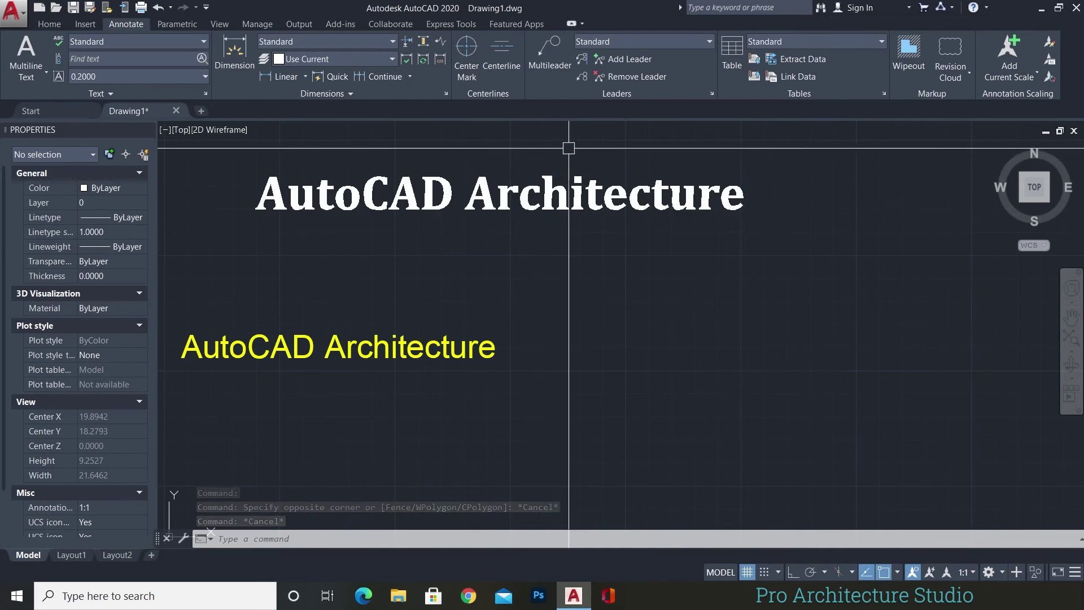
click(568, 148)
click(453, 218)
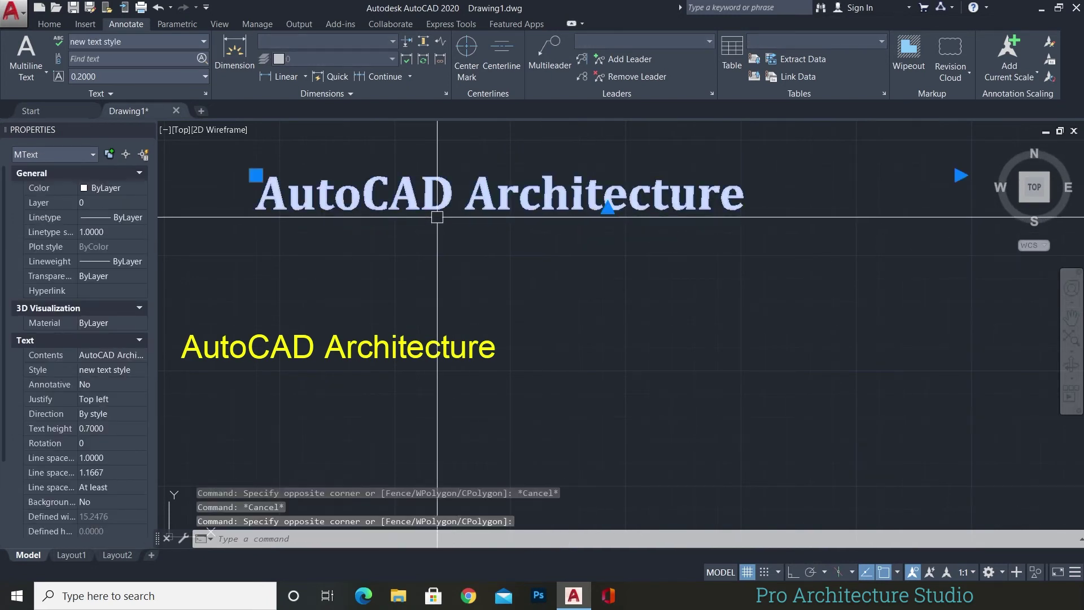
- Make the bold title Red with a 0.8 text height, then close Properties
click(126, 188)
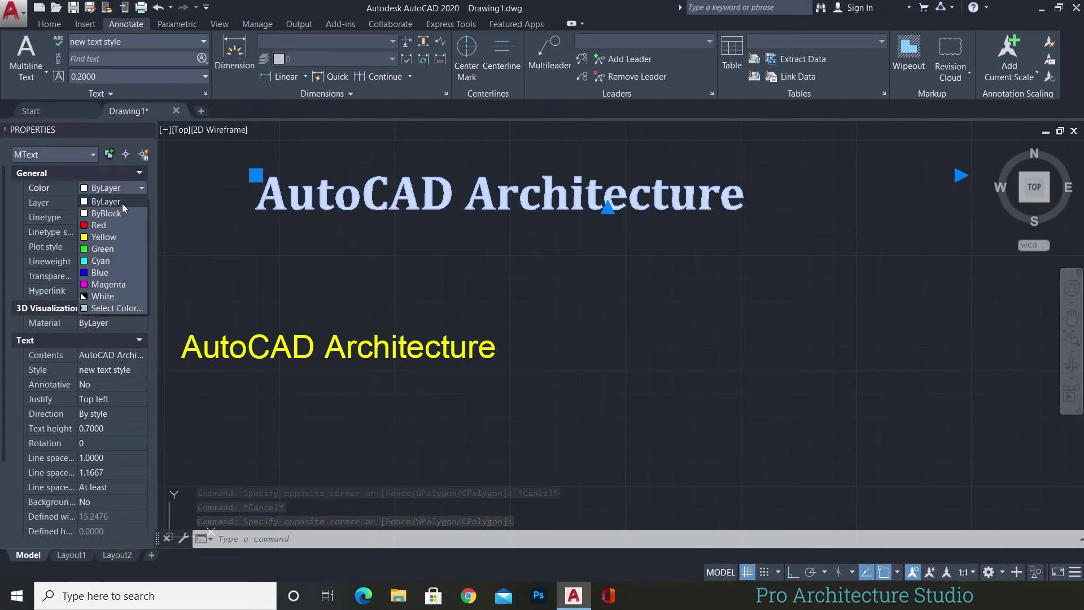
click(100, 225)
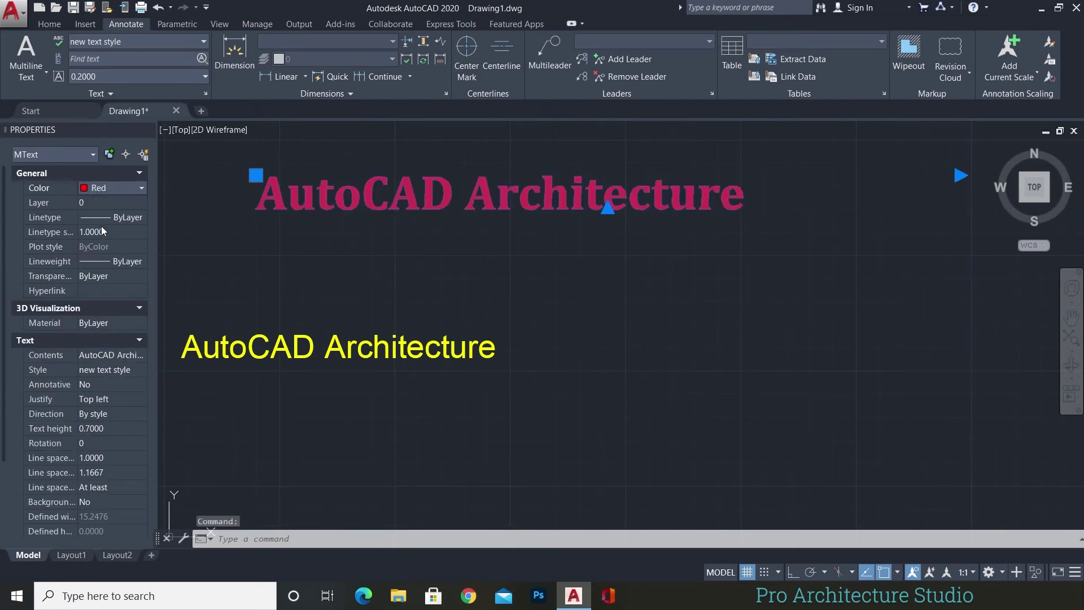
click(111, 428)
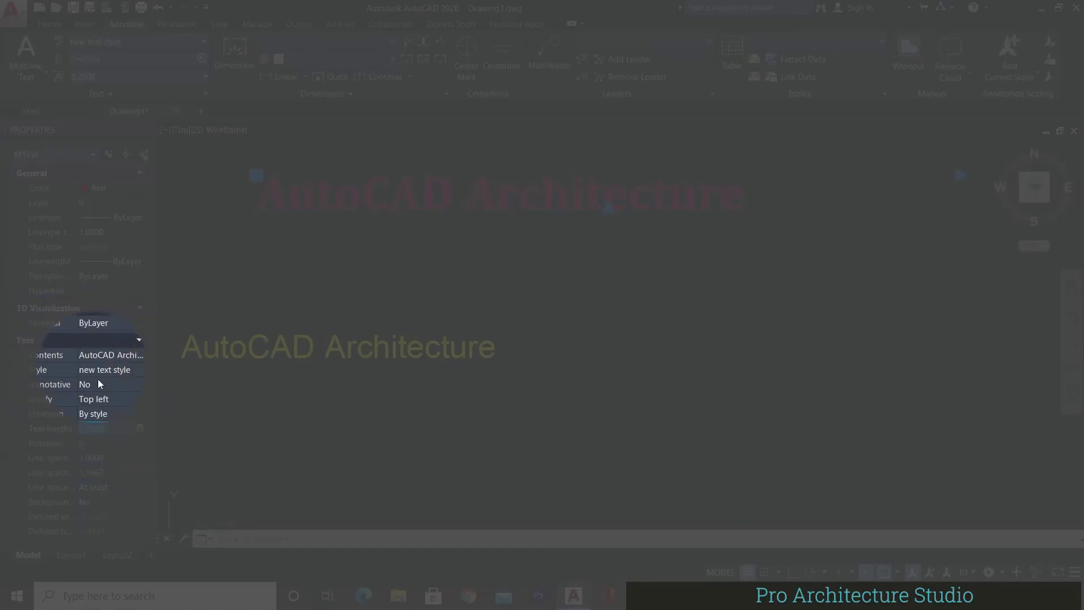
key(BackSpace)
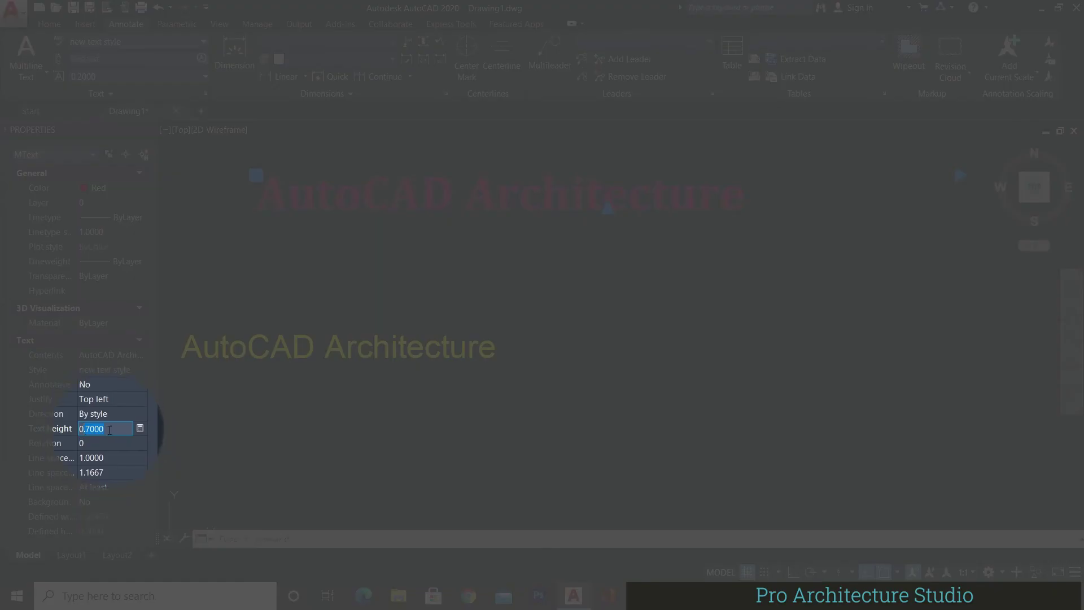
drag(81, 430, 79, 429)
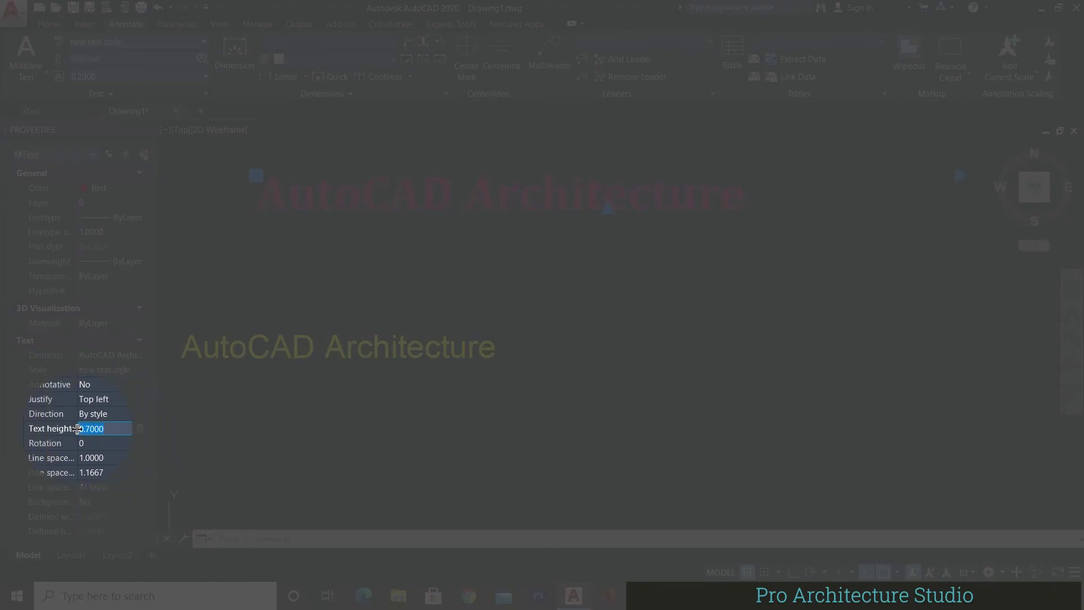
key(BackSpace)
key(Tab)
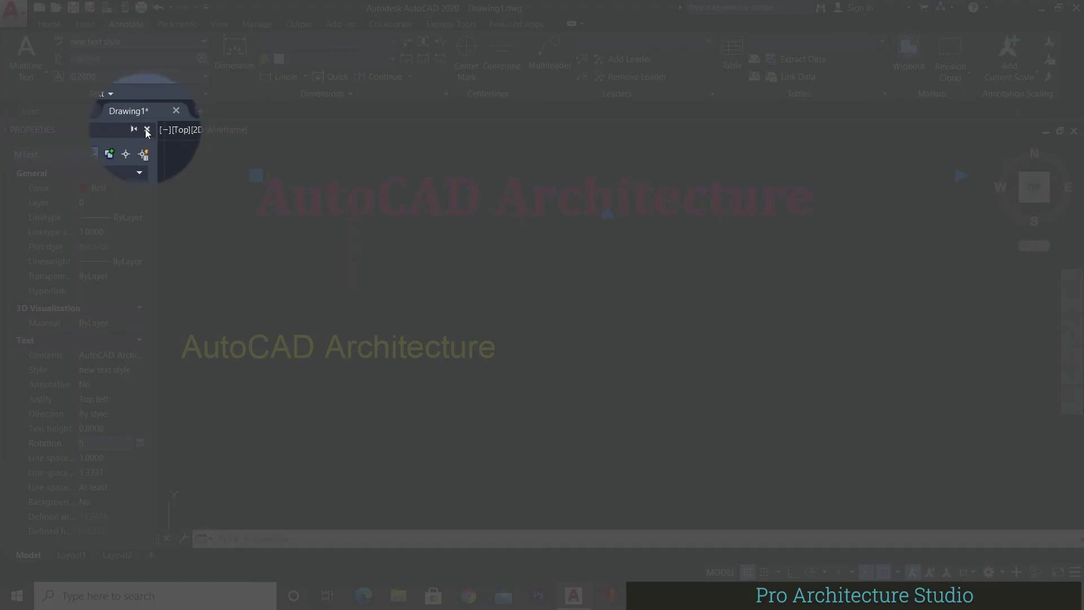
click(148, 131)
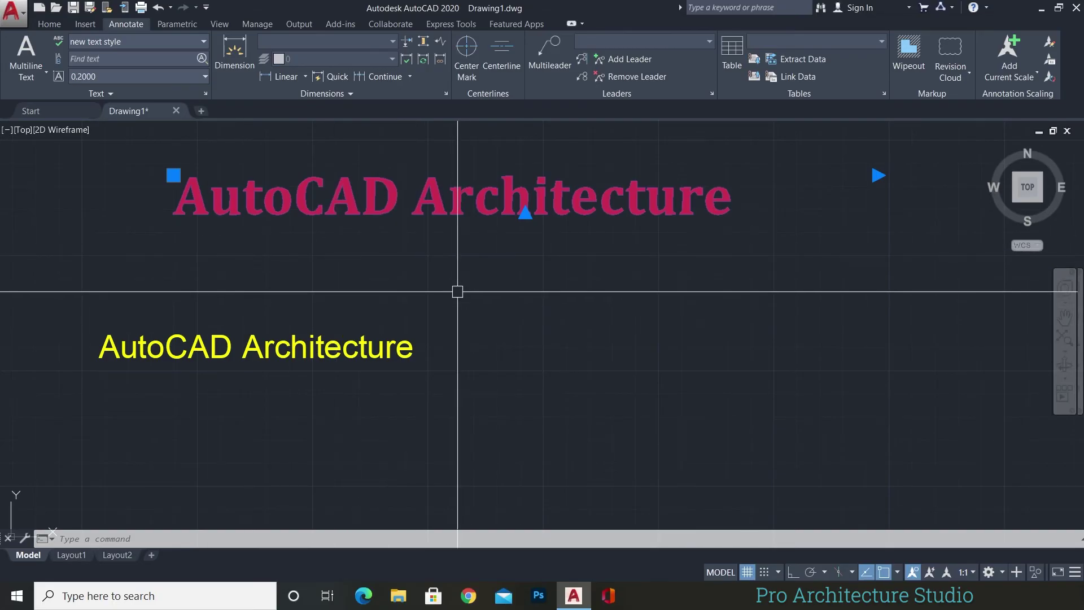
key(Escape)
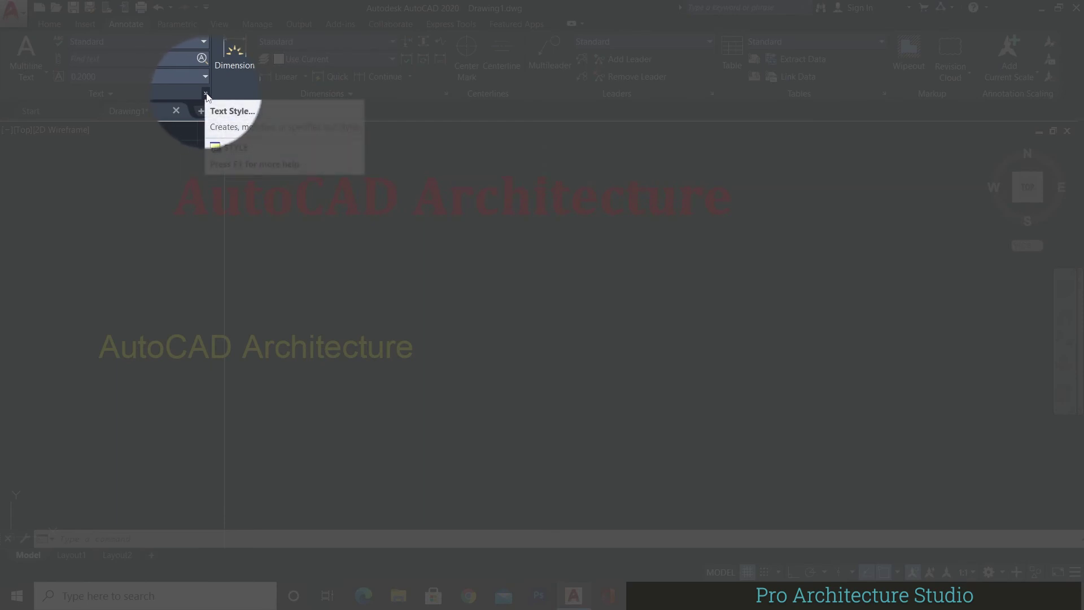
- Create a text style called 'vertical text style' in the Text Style dialog and make it current
click(206, 94)
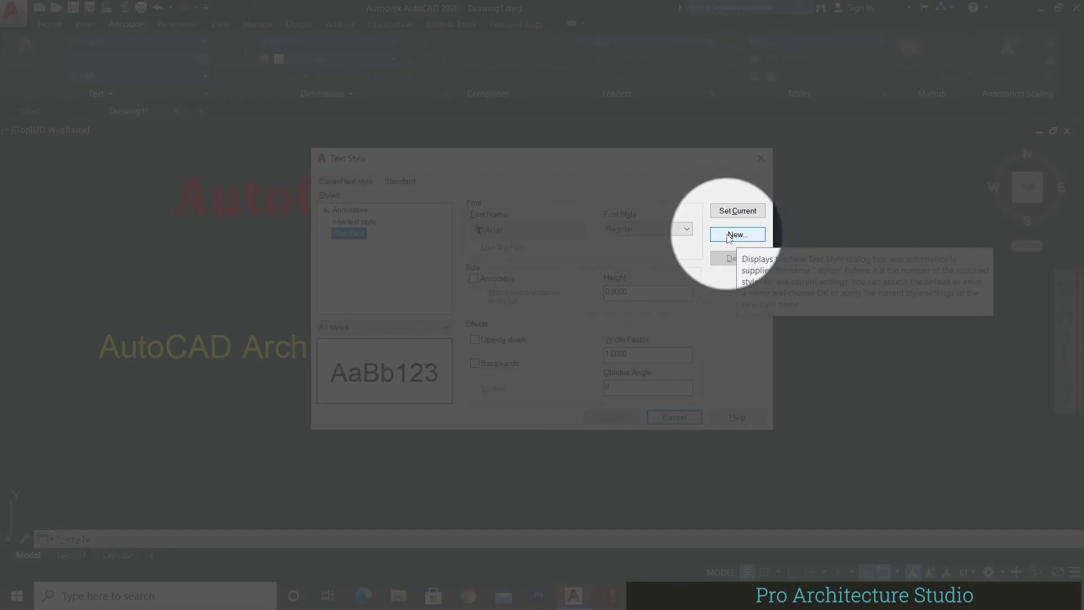
click(737, 236)
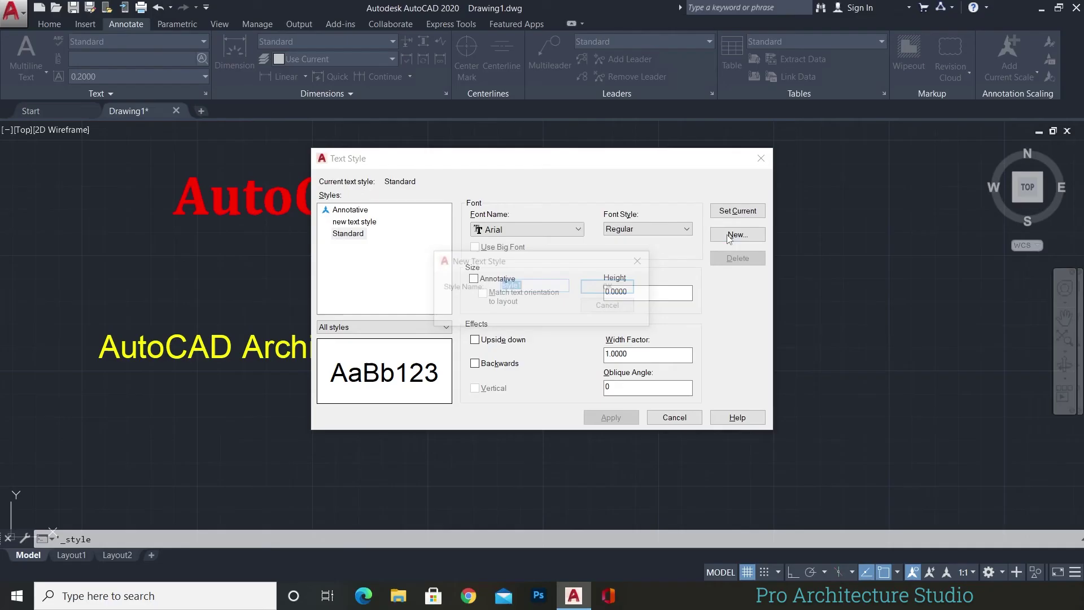
click(555, 286)
double_click(529, 287)
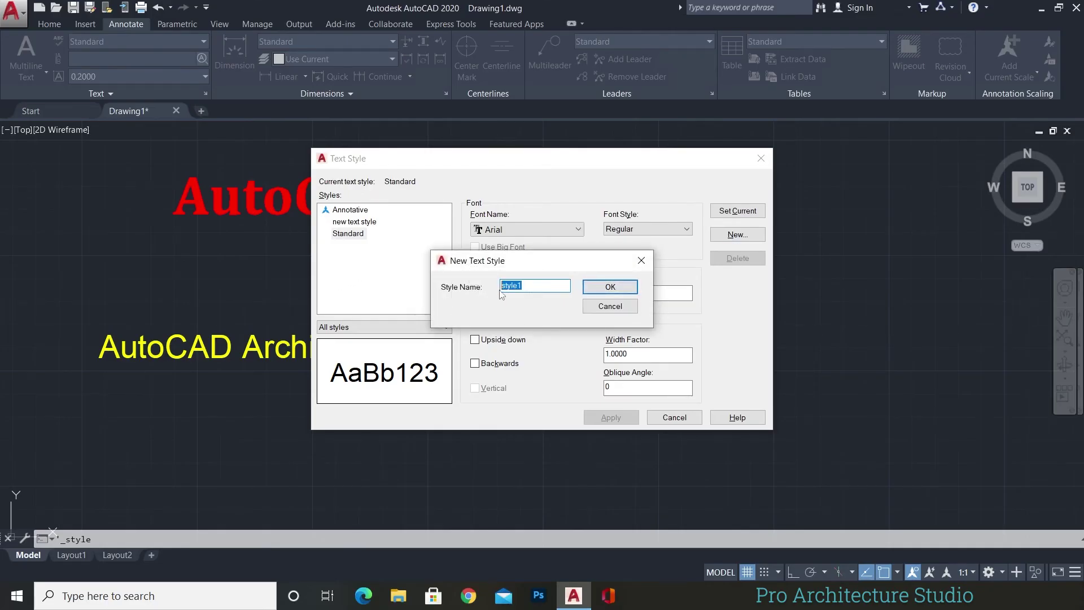
text(vertical text)
click(610, 287)
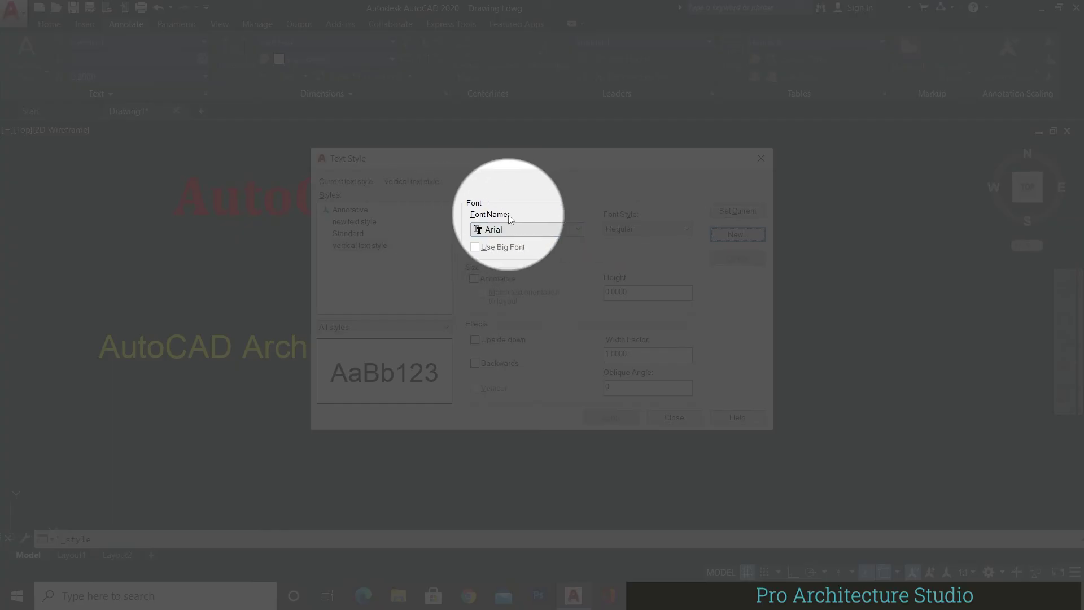
- Set 'vertical text style' to the extslim2.shx font with the Vertical effect, and apply it
click(510, 230)
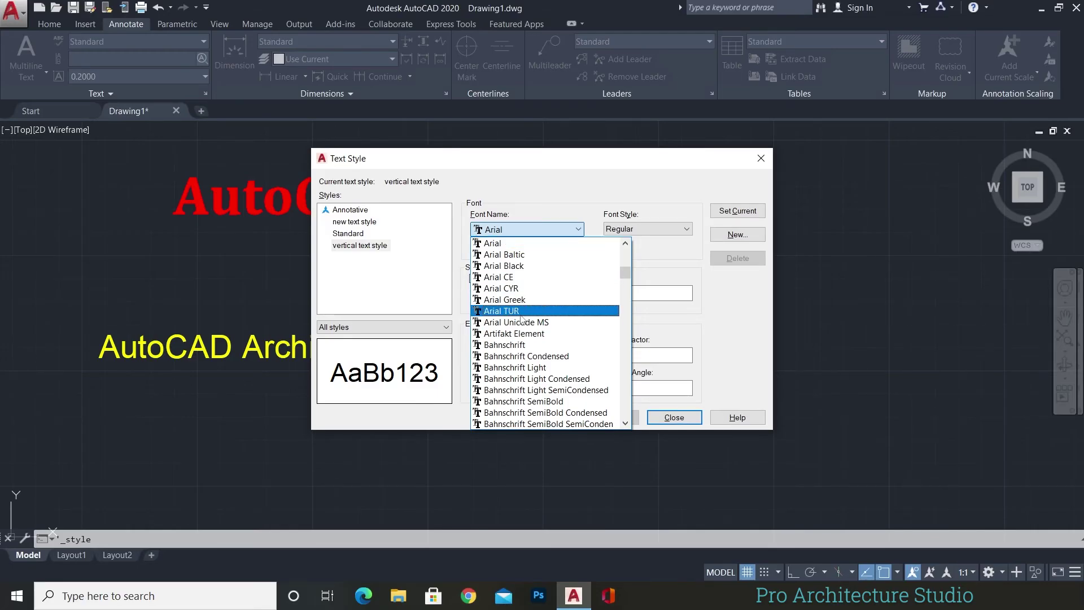
scroll(520, 318, down, 15)
text(Ebrim)
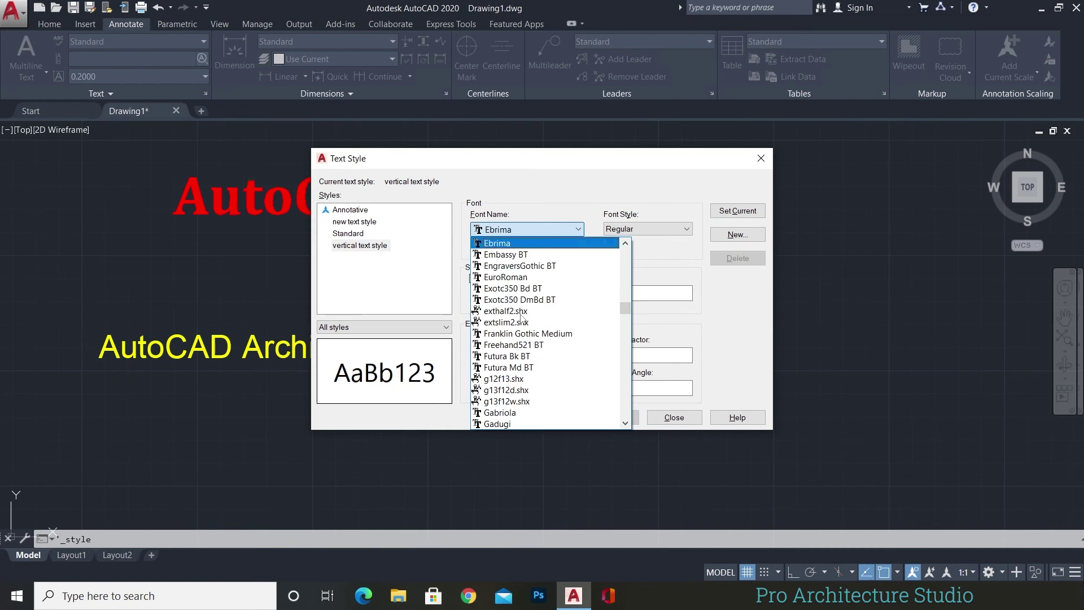
scroll(520, 318, down, 2)
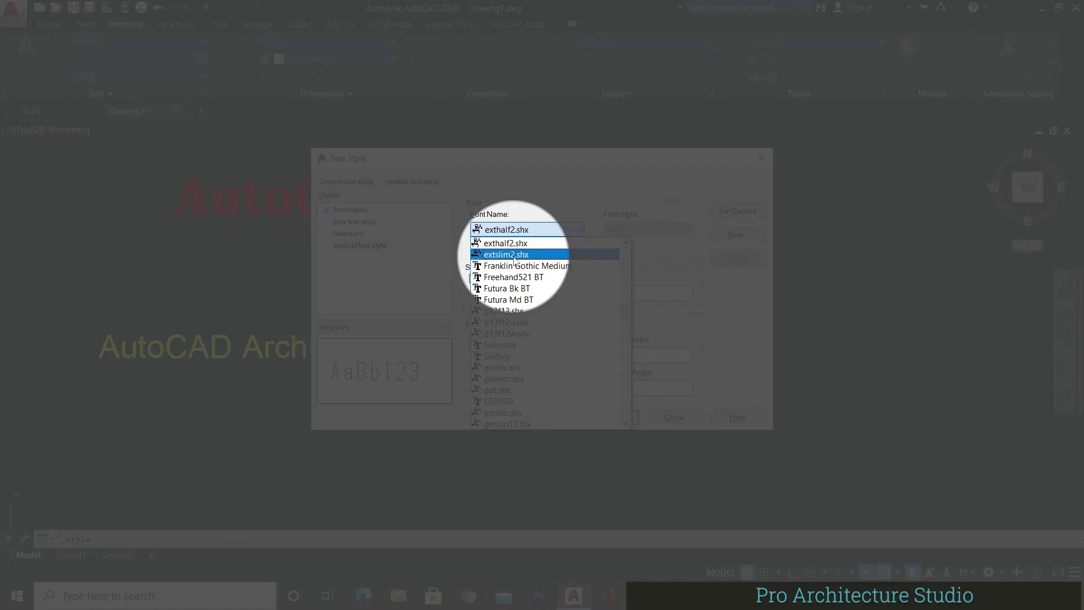
click(514, 255)
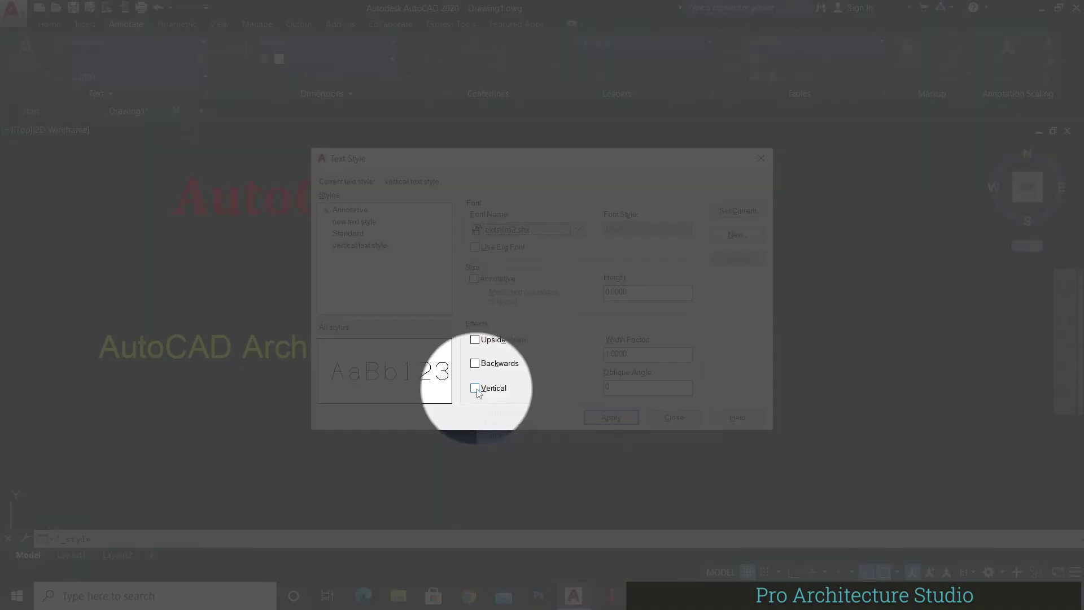
click(476, 390)
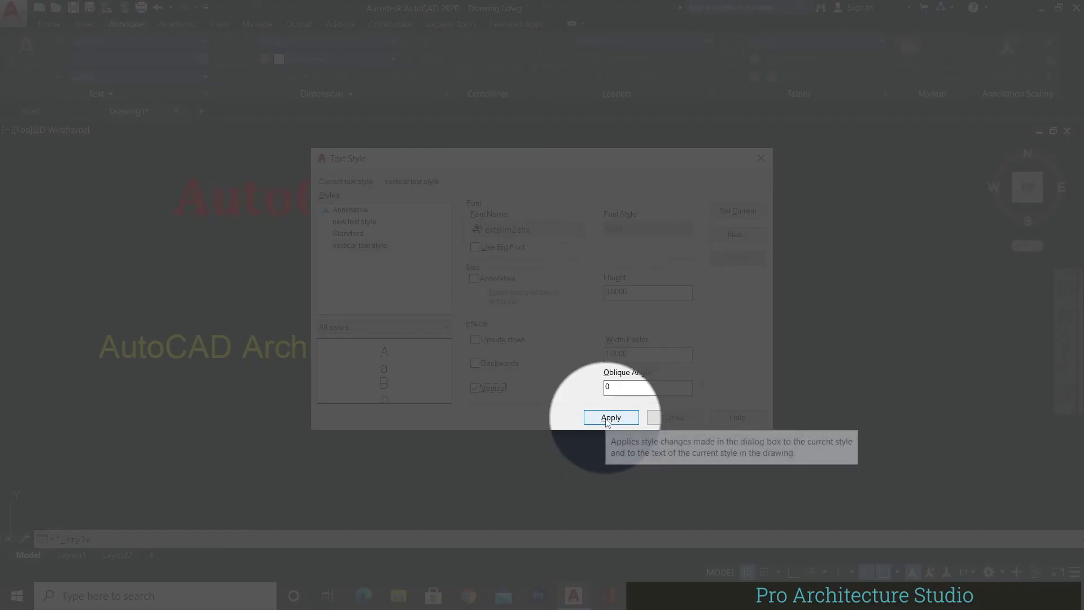
click(614, 420)
click(686, 415)
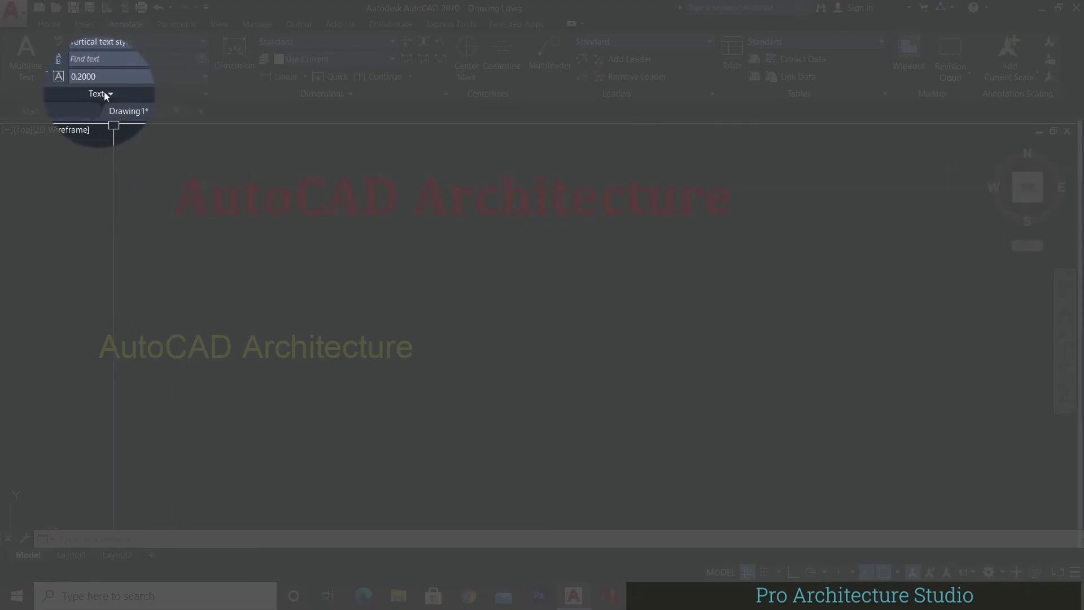
- Write 'Architecture' as multiline text in 'vertical text style' below the red title
click(123, 41)
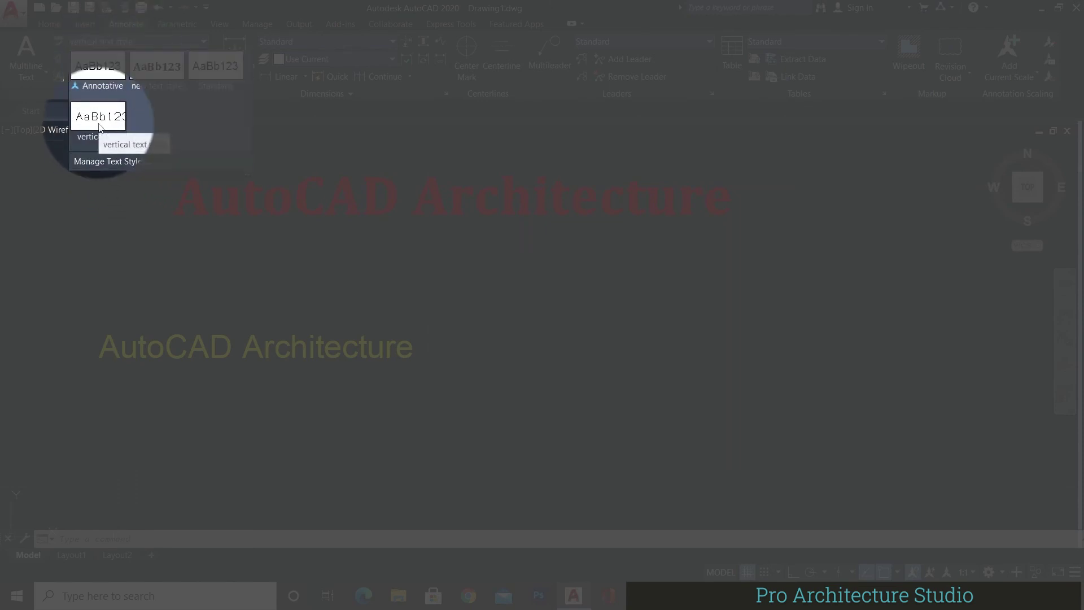
click(98, 118)
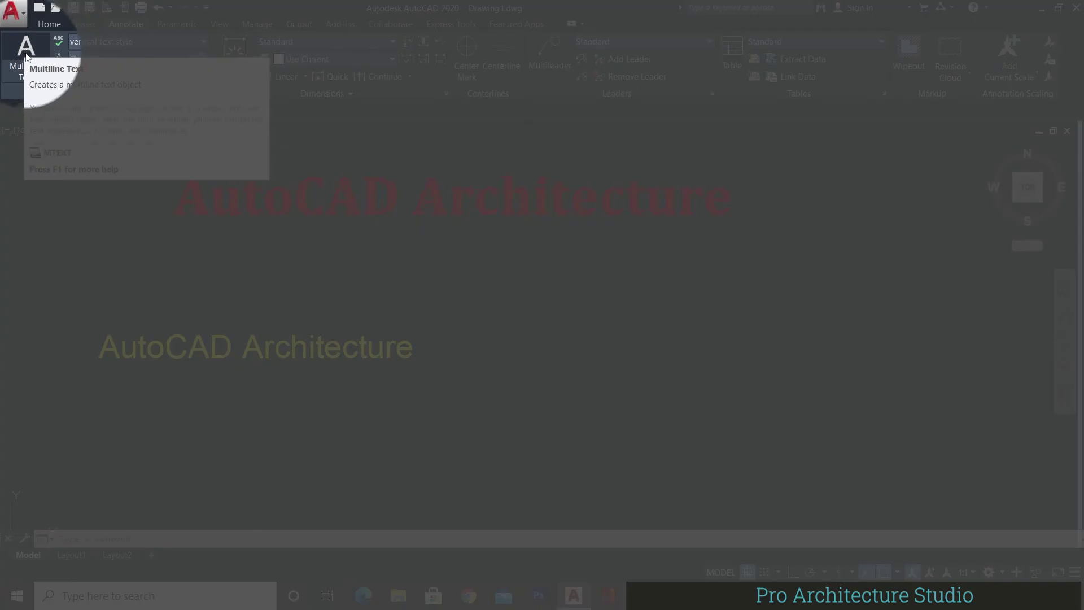
click(25, 49)
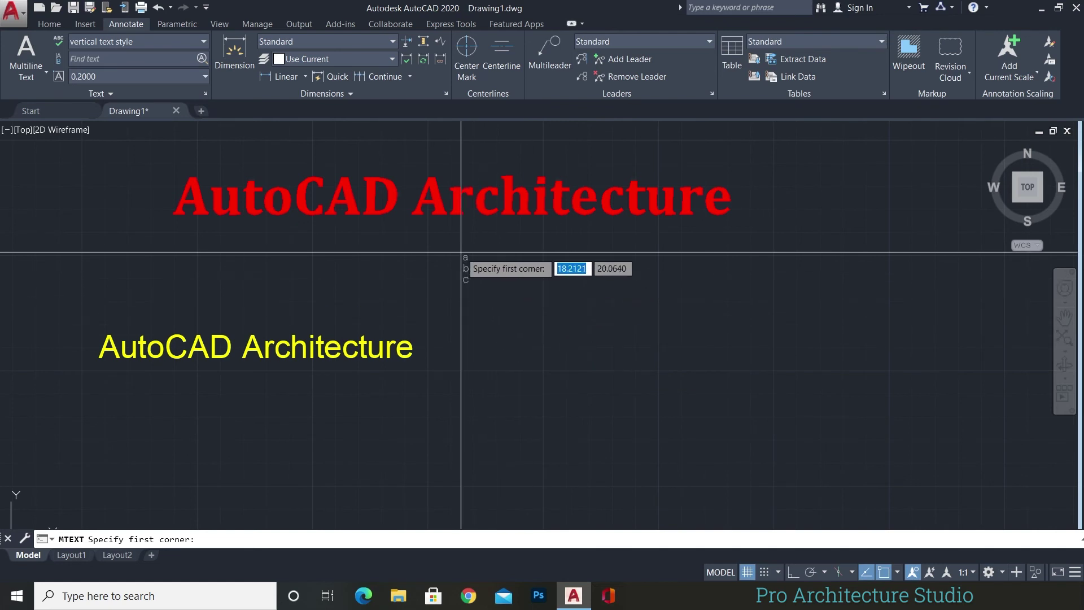
click(461, 252)
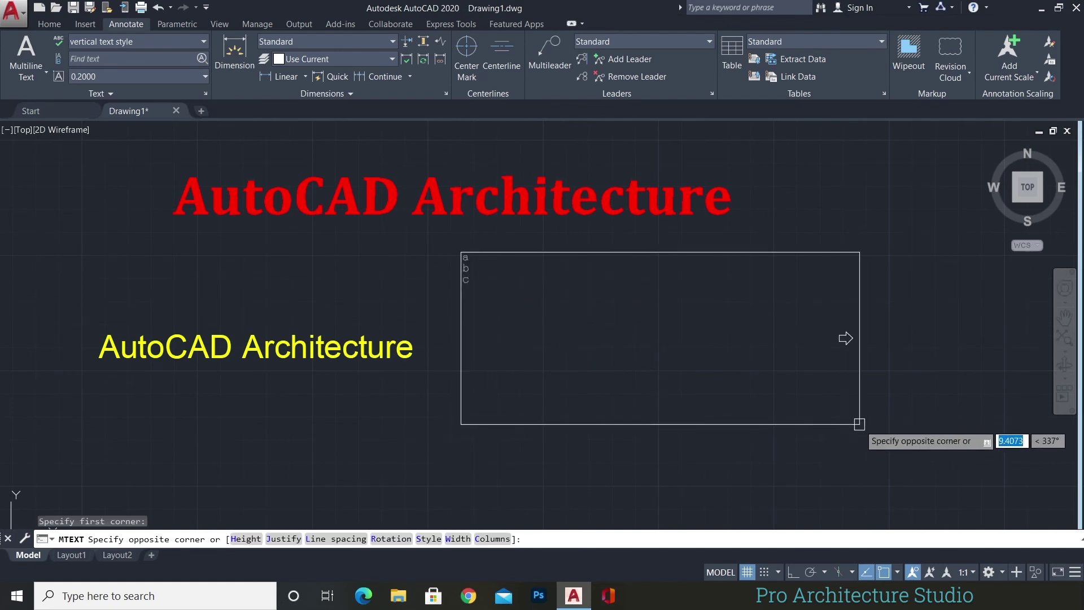
click(859, 424)
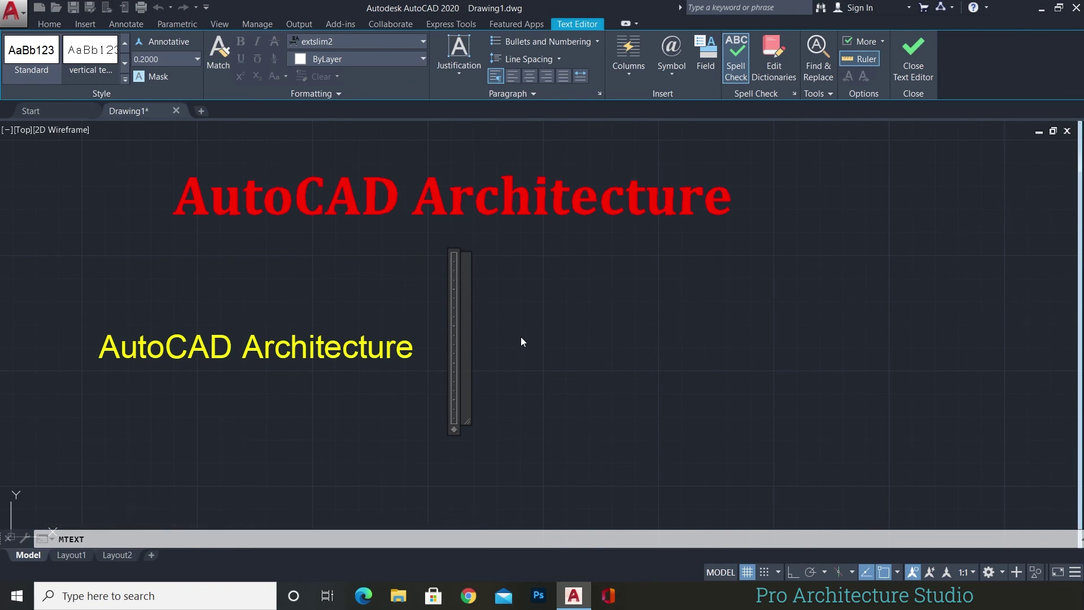
text(Archit)
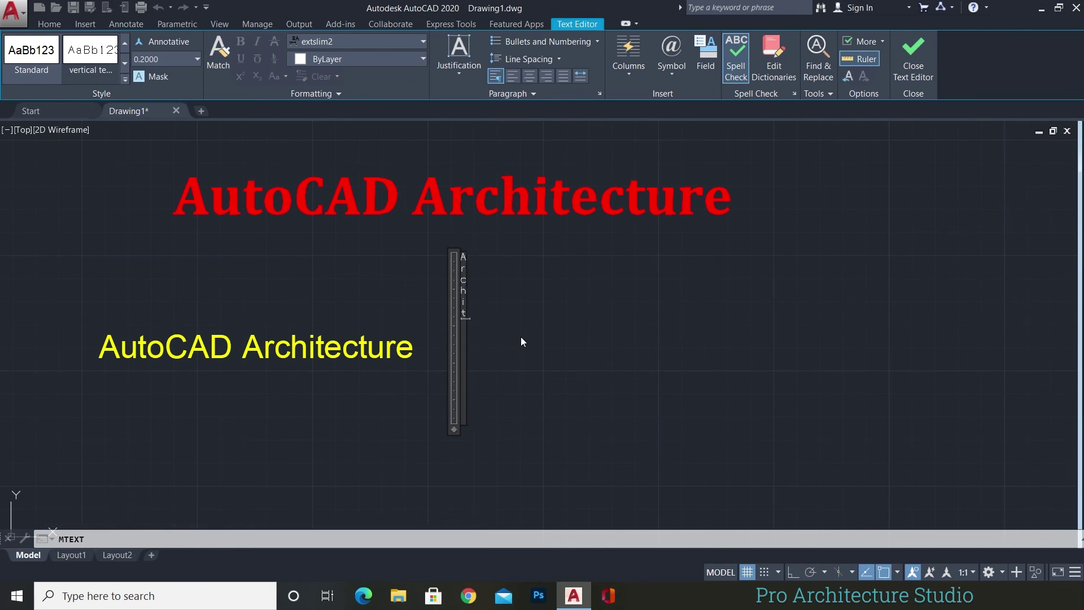
text(ecture)
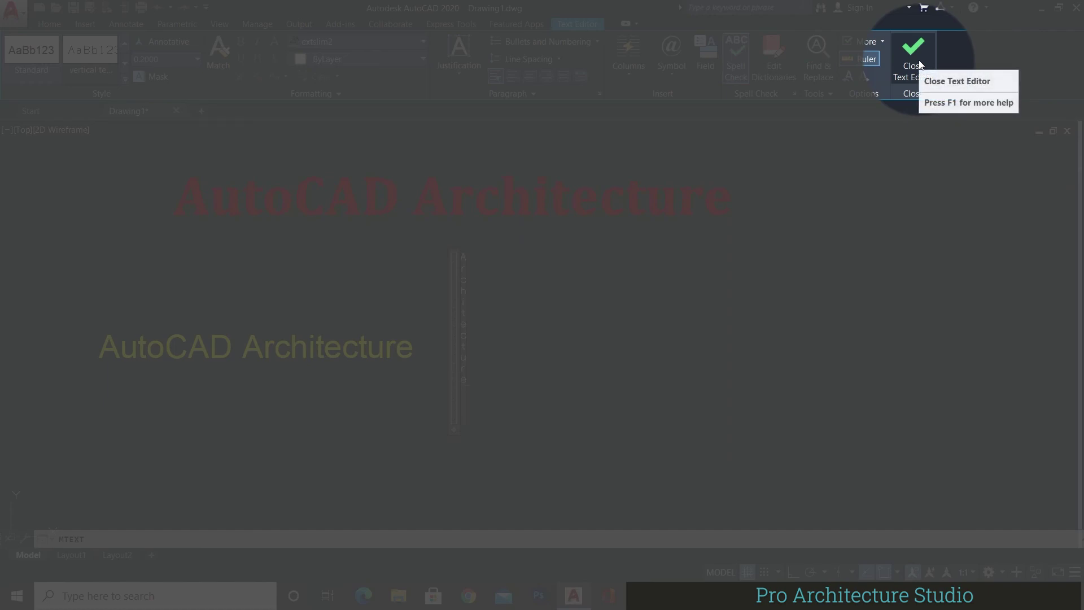
click(918, 65)
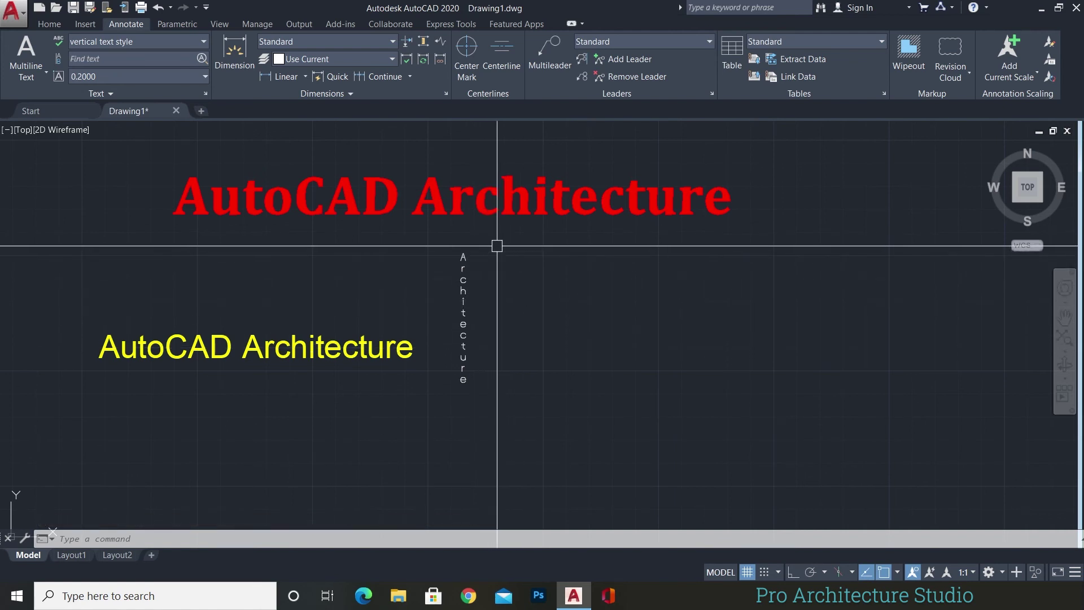
- Select the vertical 'Architecture' text and open its Properties from the right-click menu
click(496, 242)
click(458, 318)
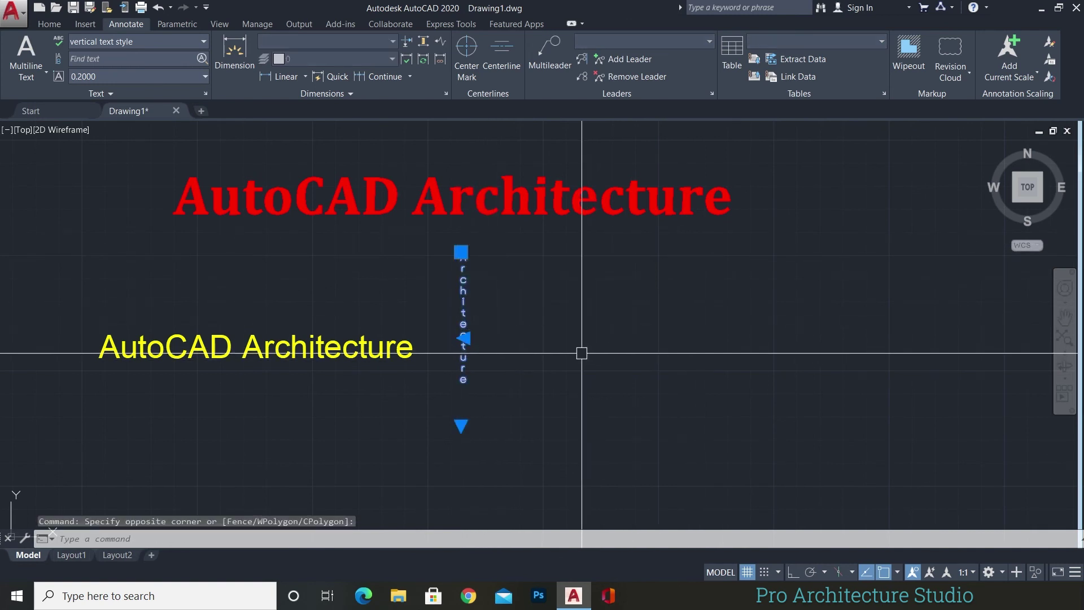
text(p)
key(BackSpace)
key(BackSpace)
key(Escape)
click(469, 277)
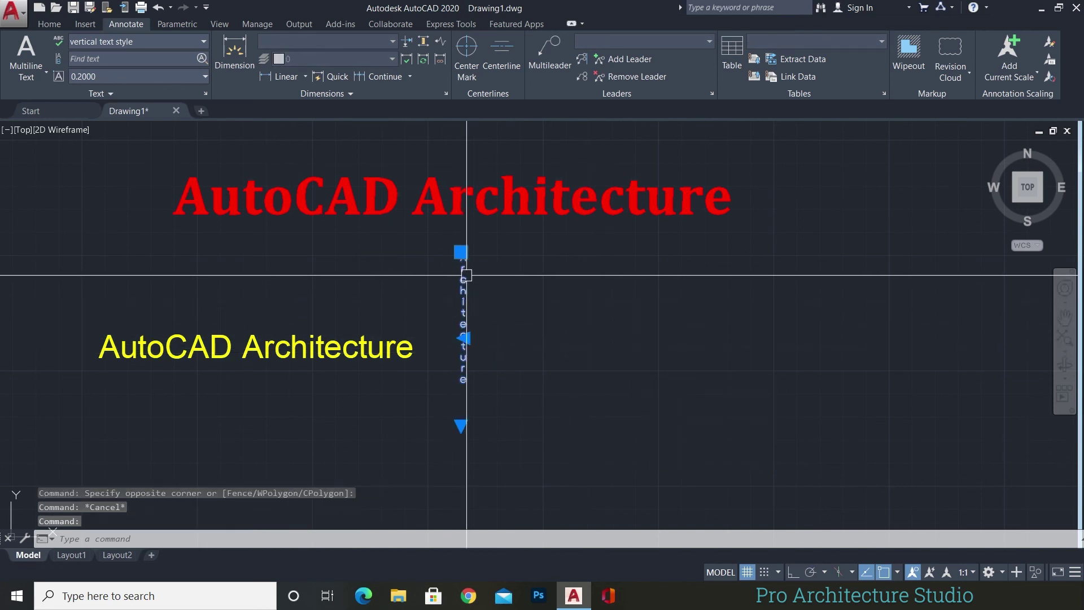
right_click(469, 276)
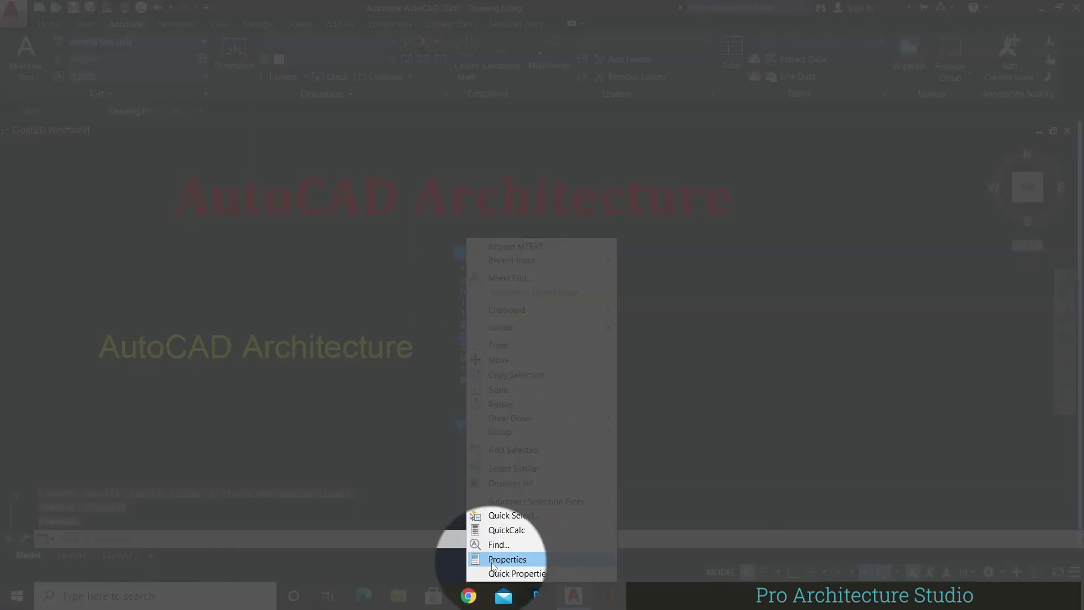
click(506, 559)
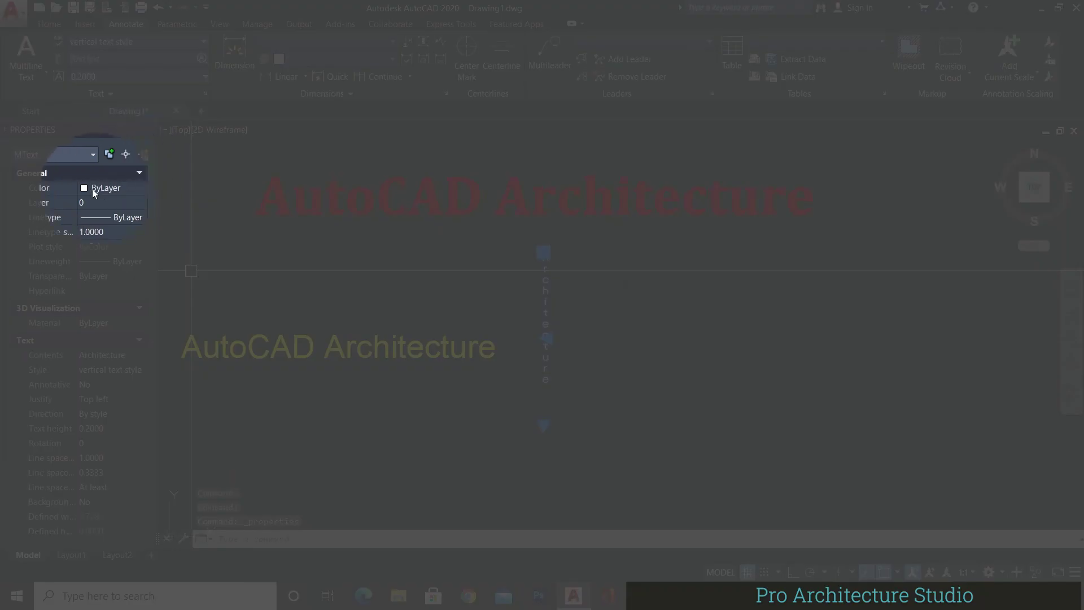
- Make the vertical text Green with a 0.60 text height, then deselect it
click(108, 189)
click(109, 188)
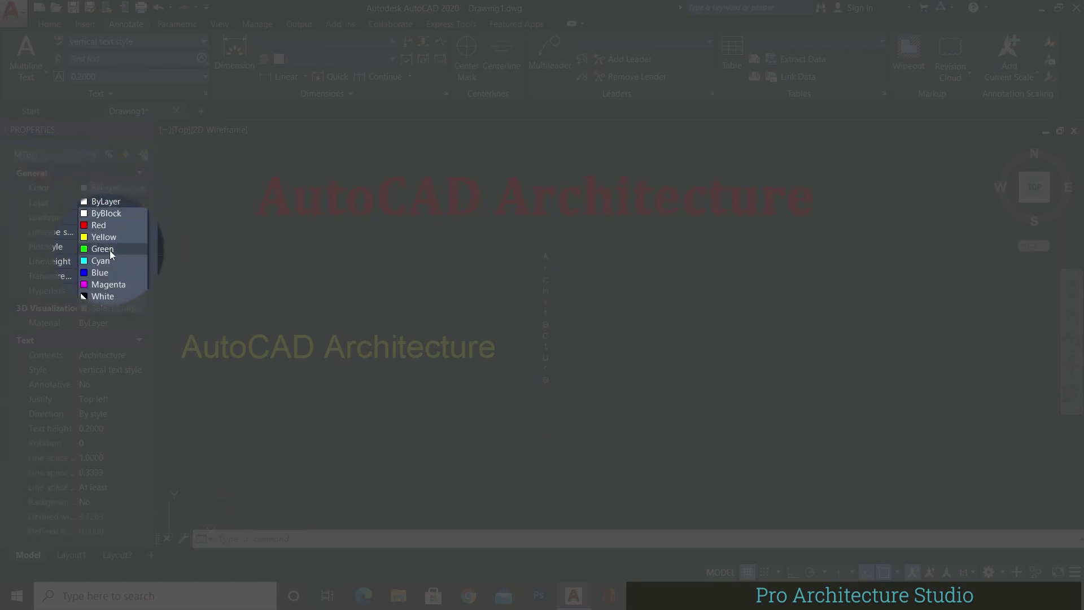
click(104, 250)
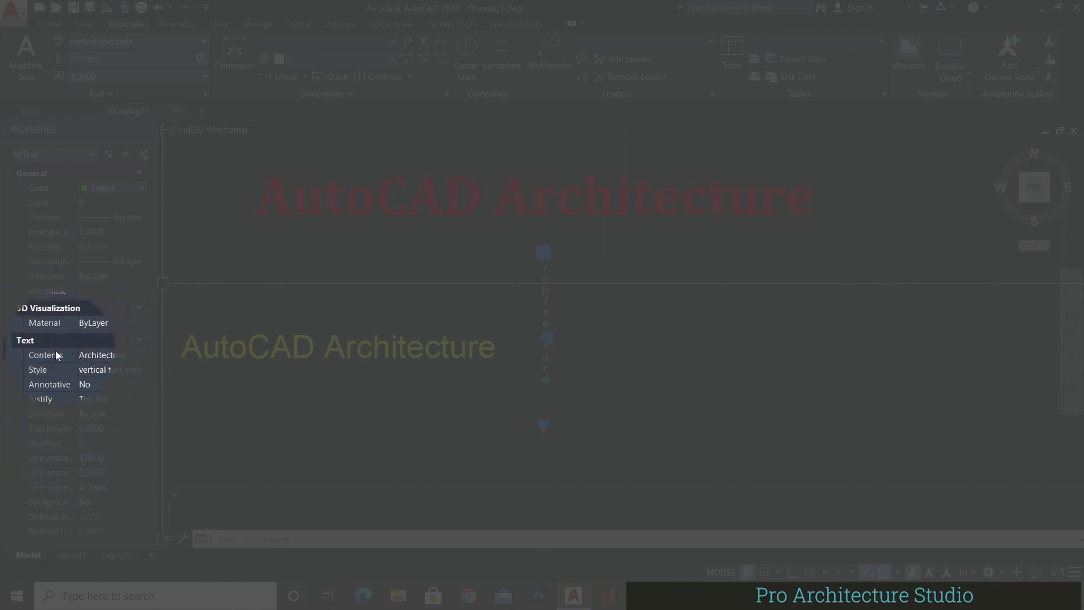
click(108, 429)
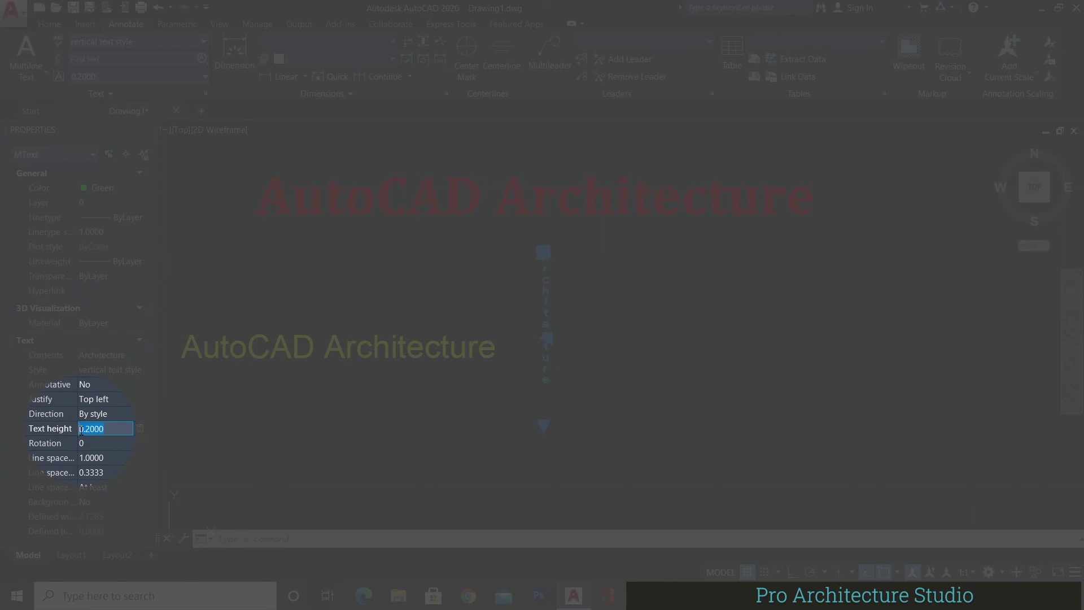
text(0)
text(.60)
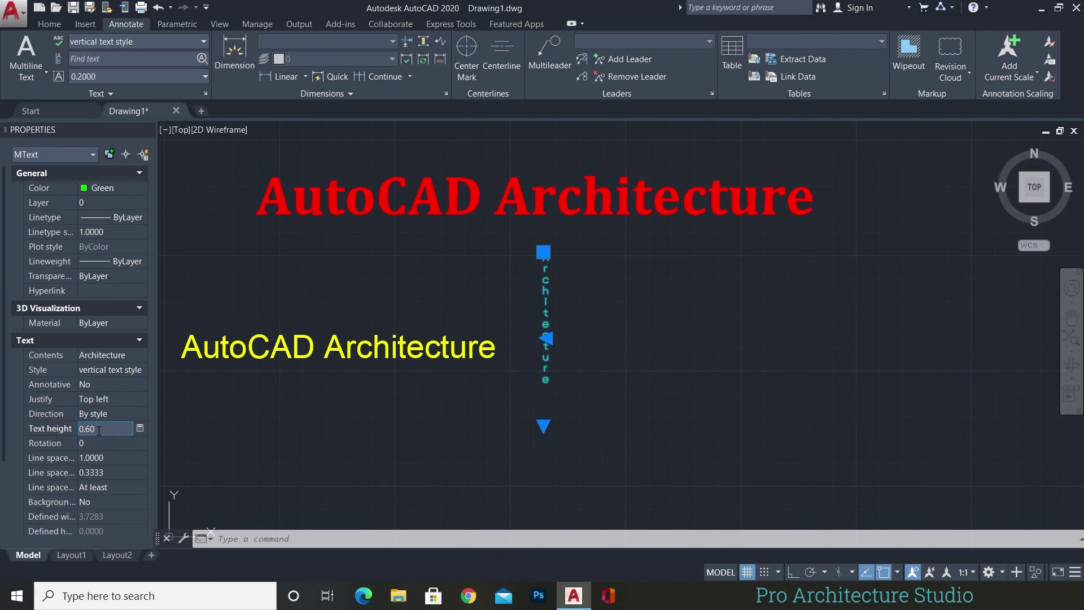
key(Return)
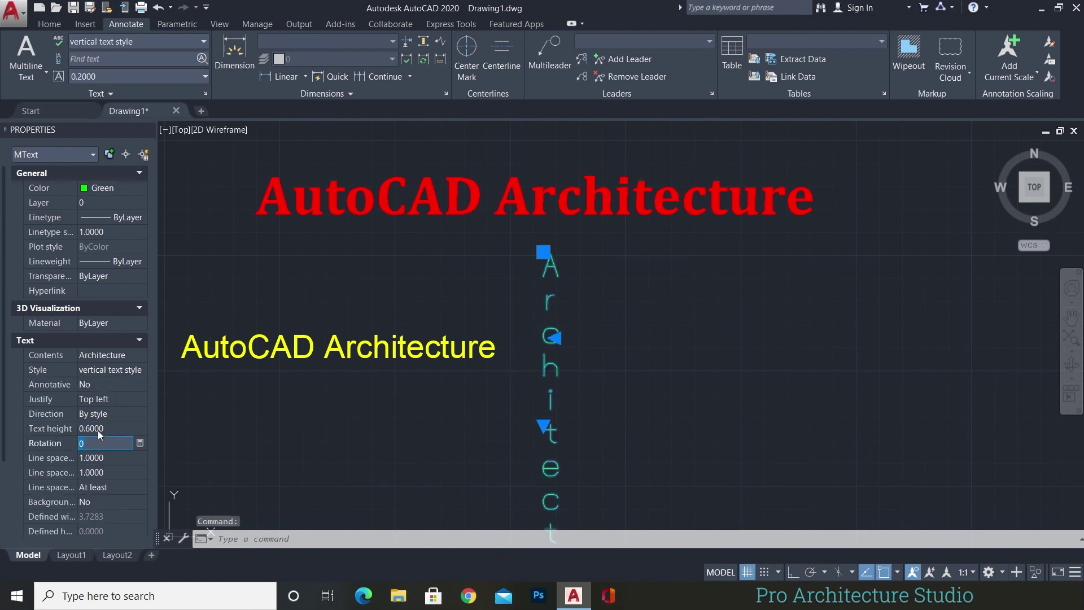
scroll(551, 293, down, 4)
scroll(561, 314, up, 2)
scroll(561, 314, up, 1)
scroll(586, 198, down, 1)
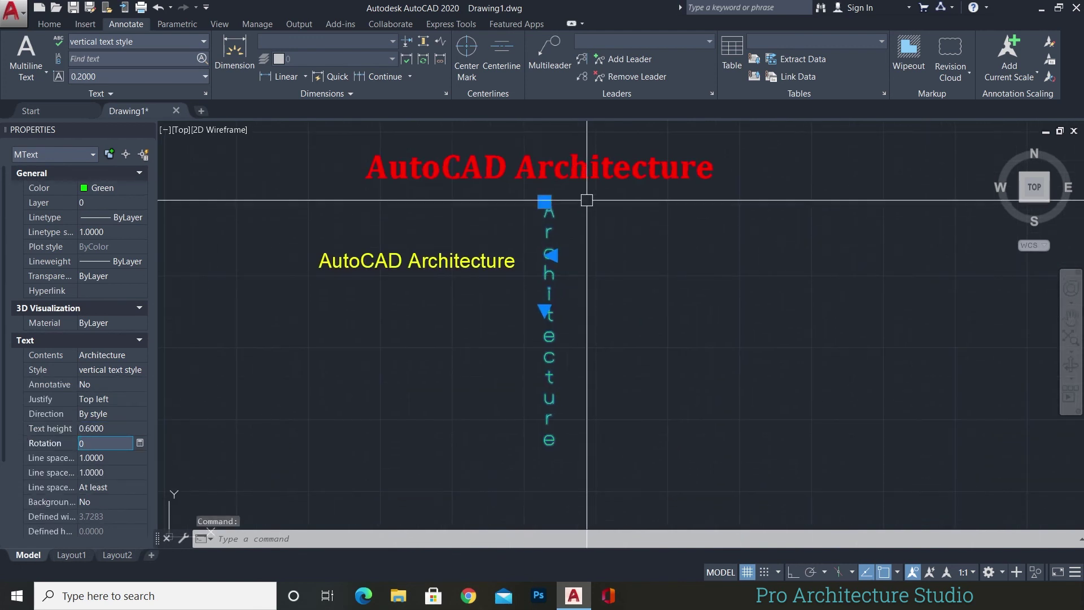
key(Escape)
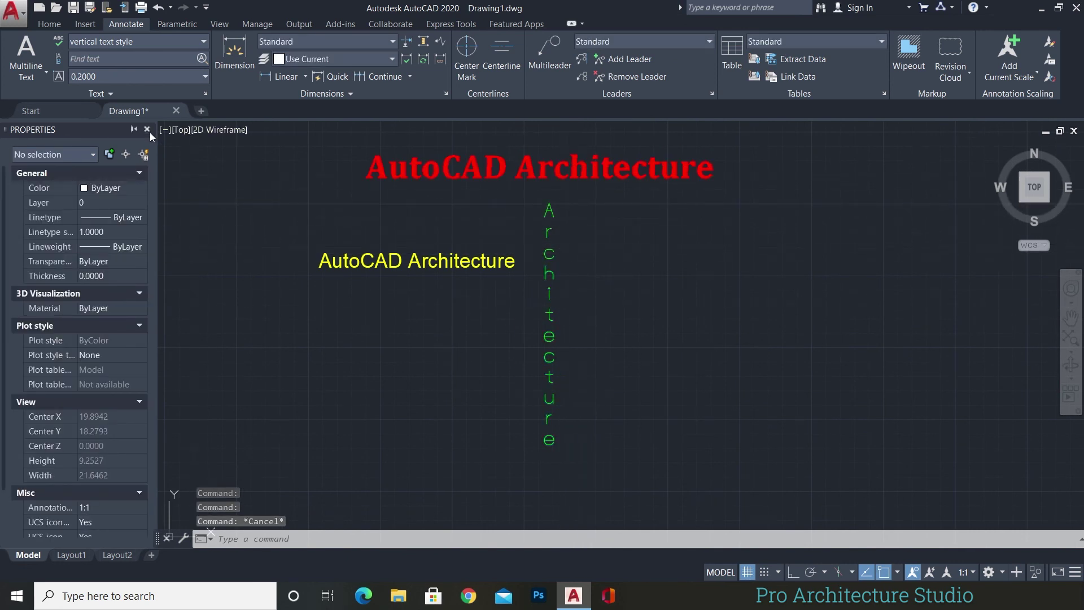
- Close the Properties palette to leave the full drawing visible
click(150, 132)
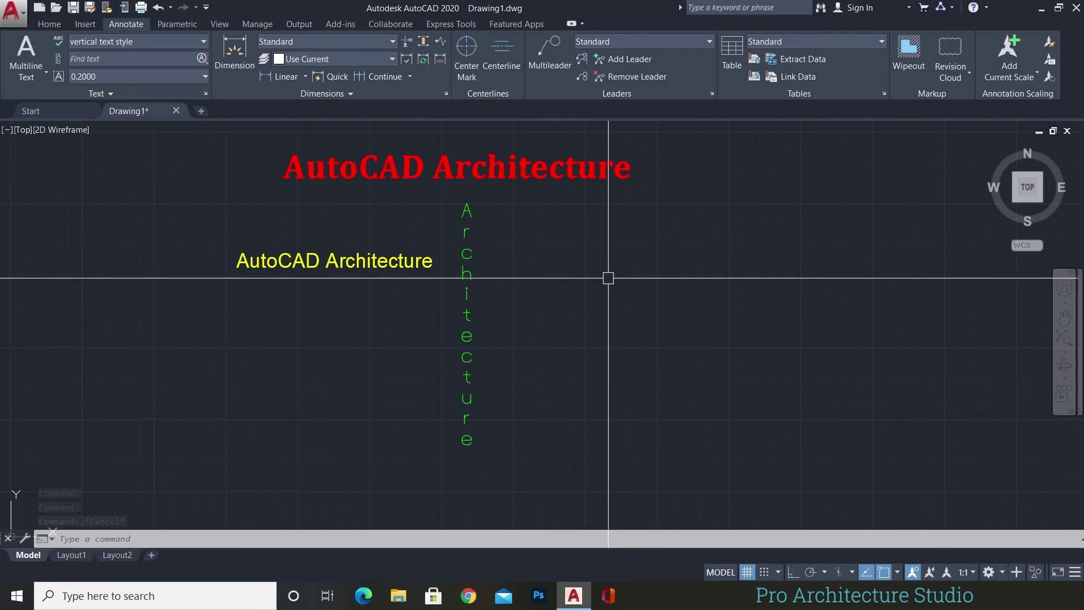